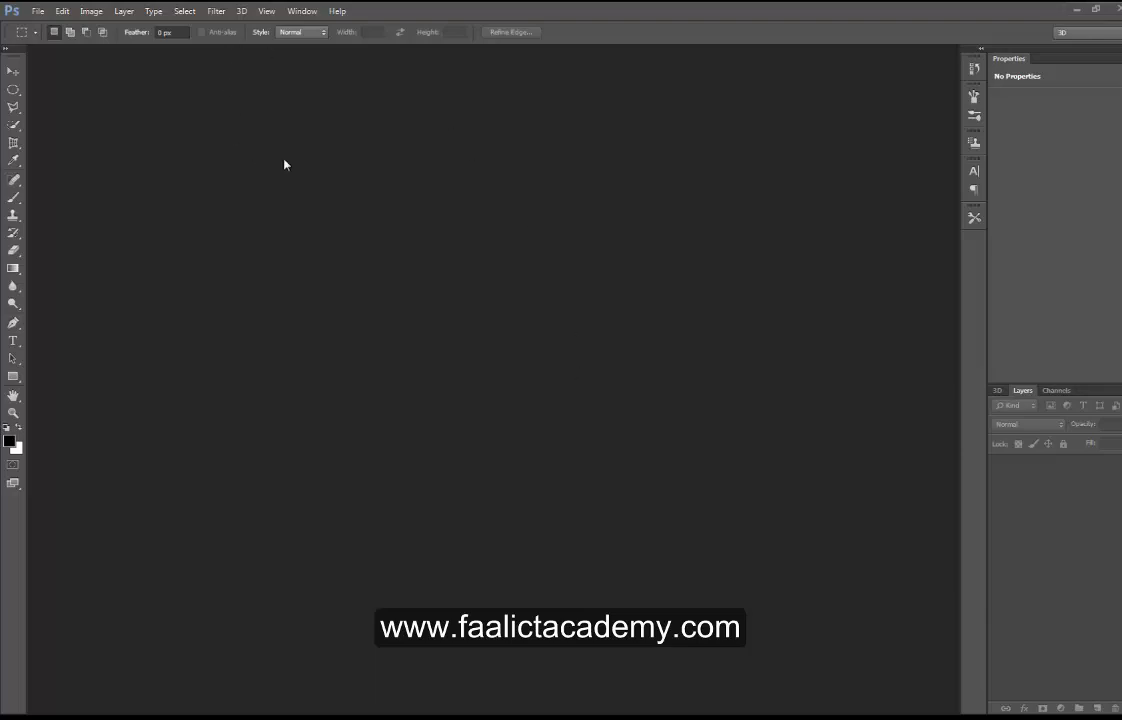
Show the Timeline panel, collapsing it once and expanding it again.
left_click(294, 12)
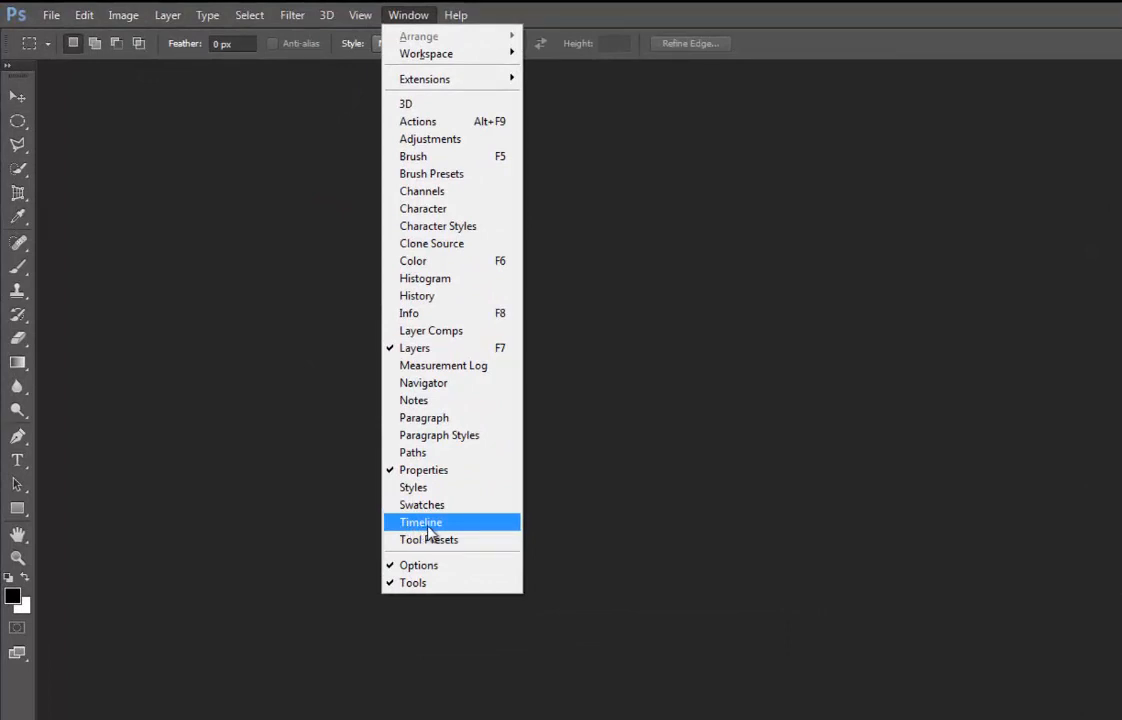
left_click(427, 524)
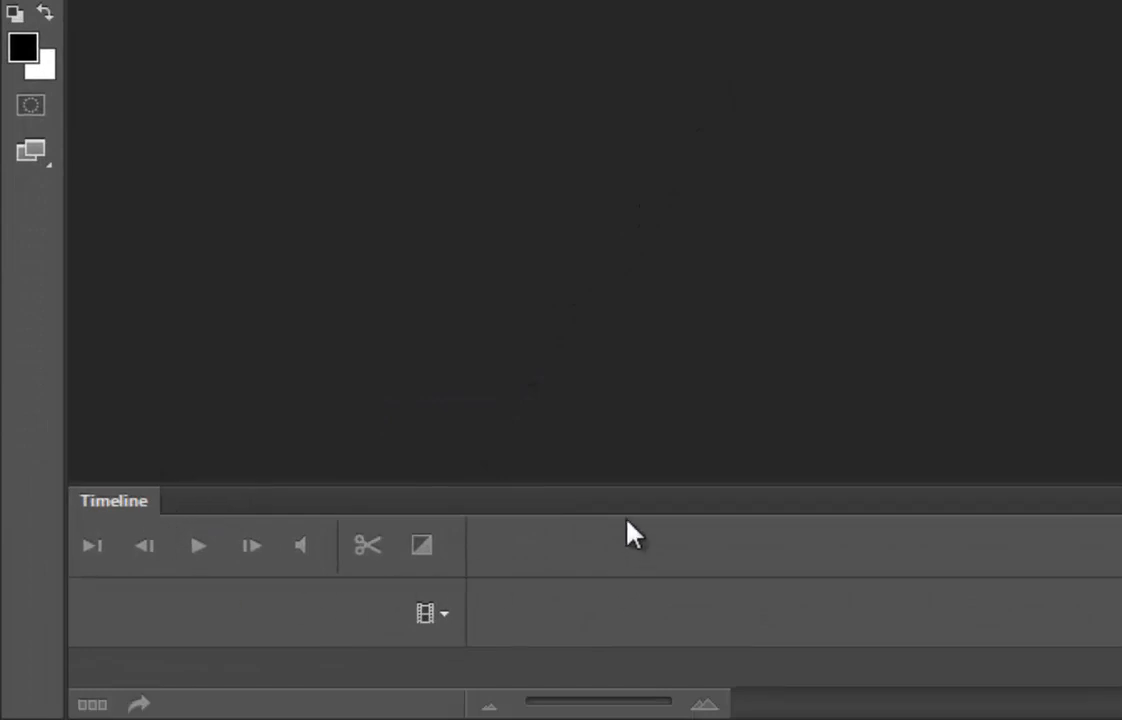
double_click(104, 506)
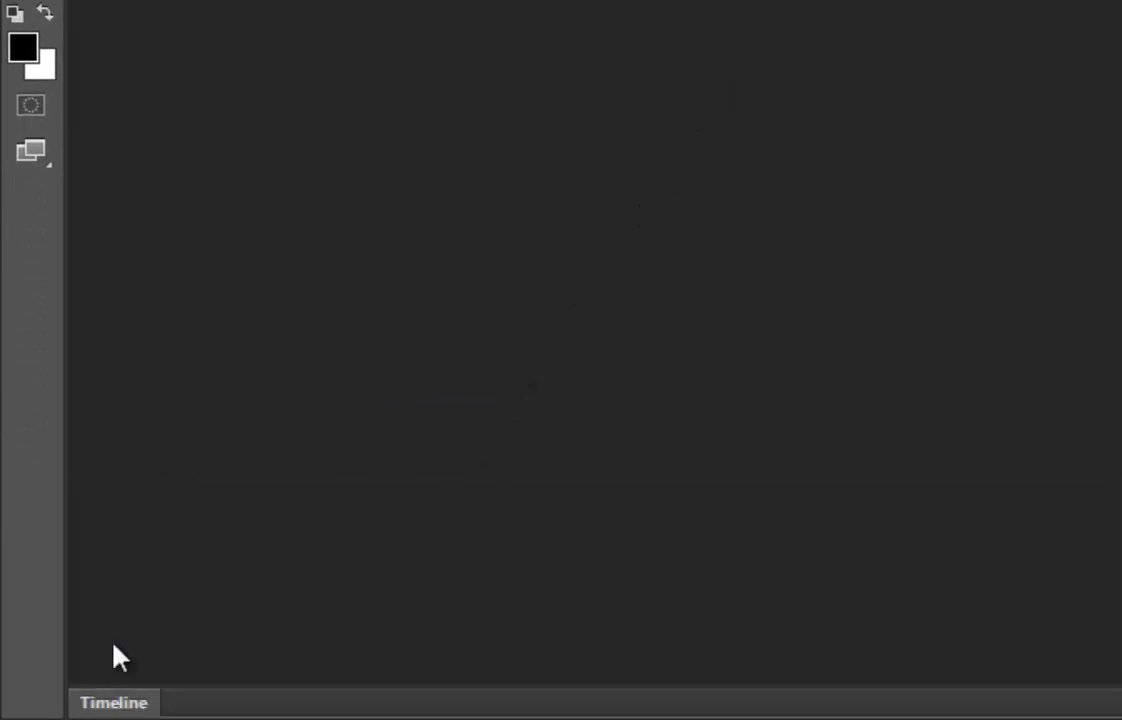
double_click(113, 705)
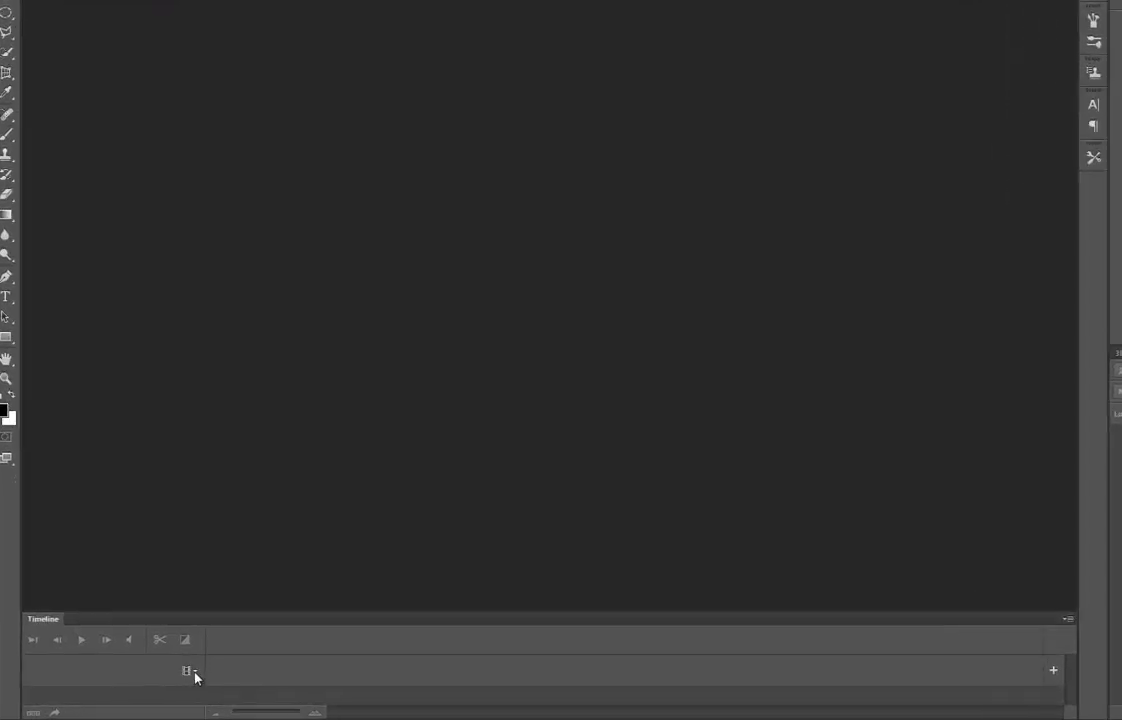
left_click(195, 675)
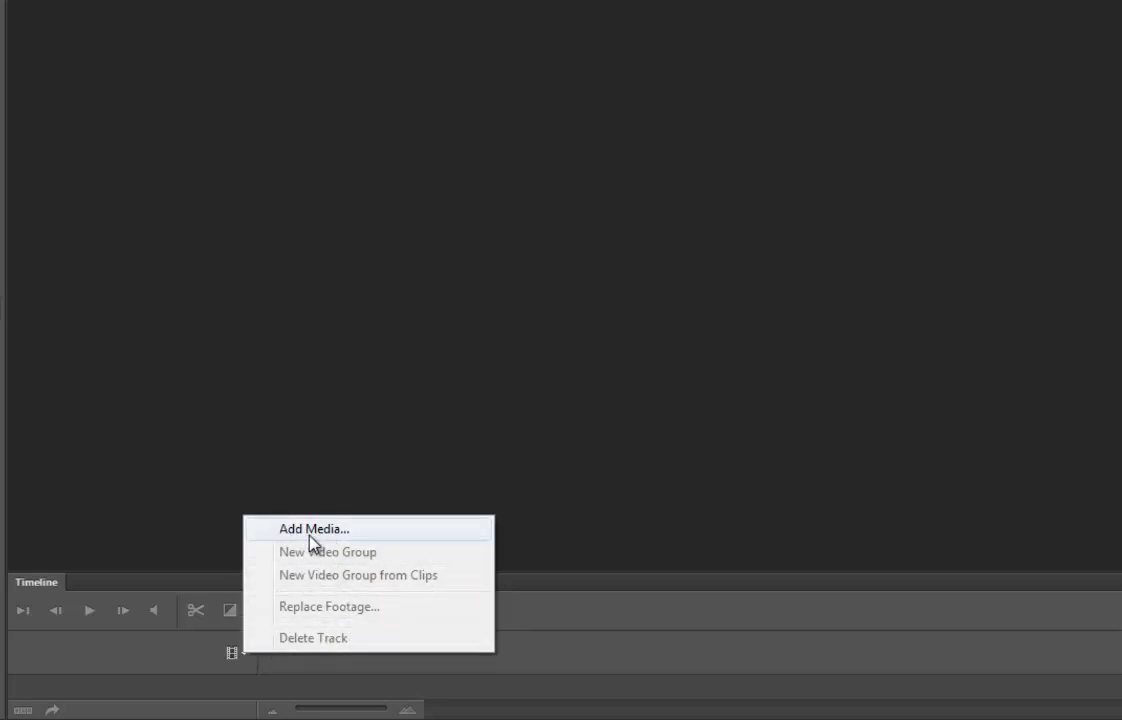
left_click(614, 611)
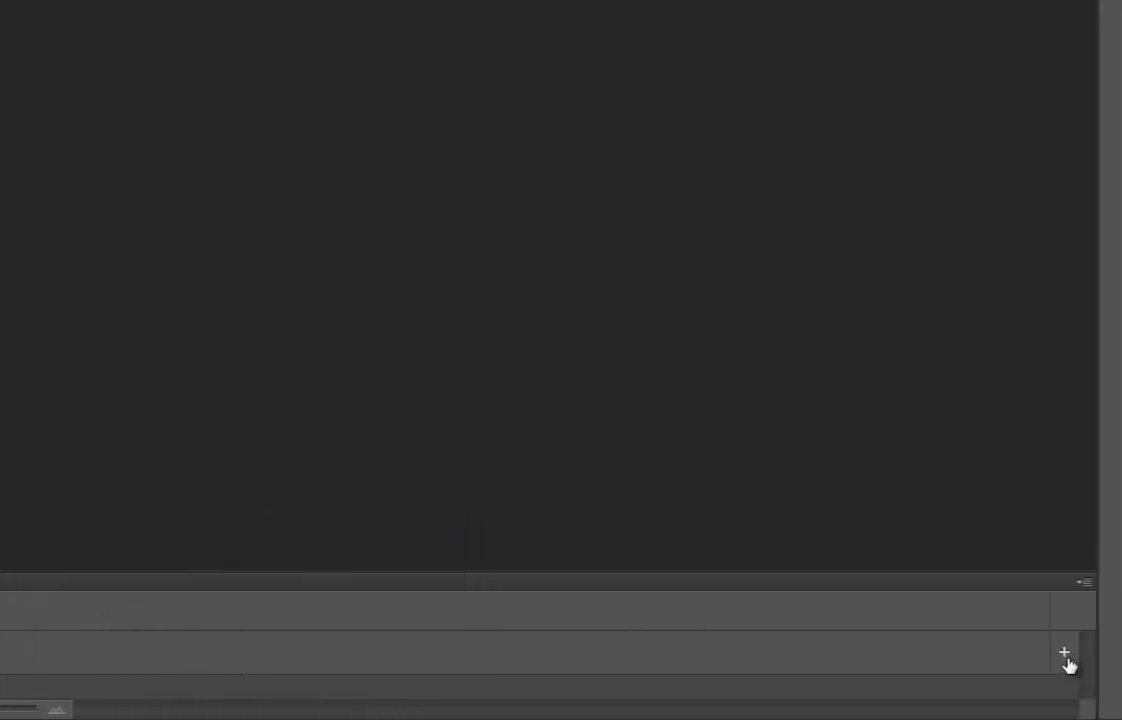
left_click(1066, 656)
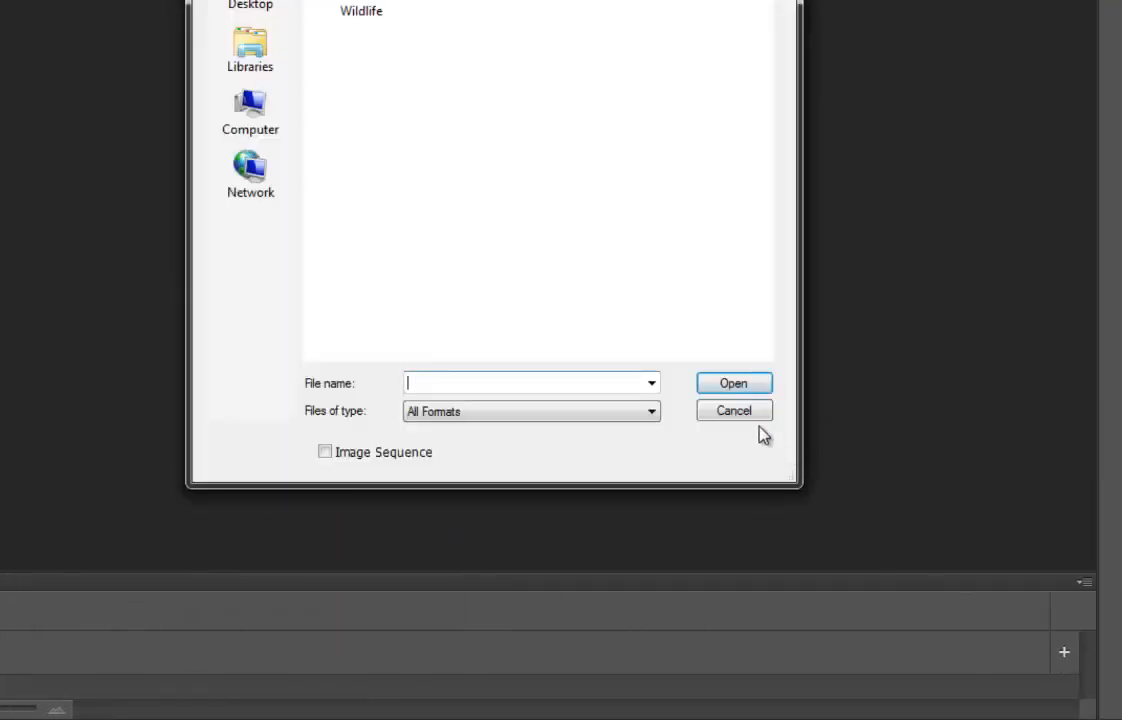
left_click(751, 418)
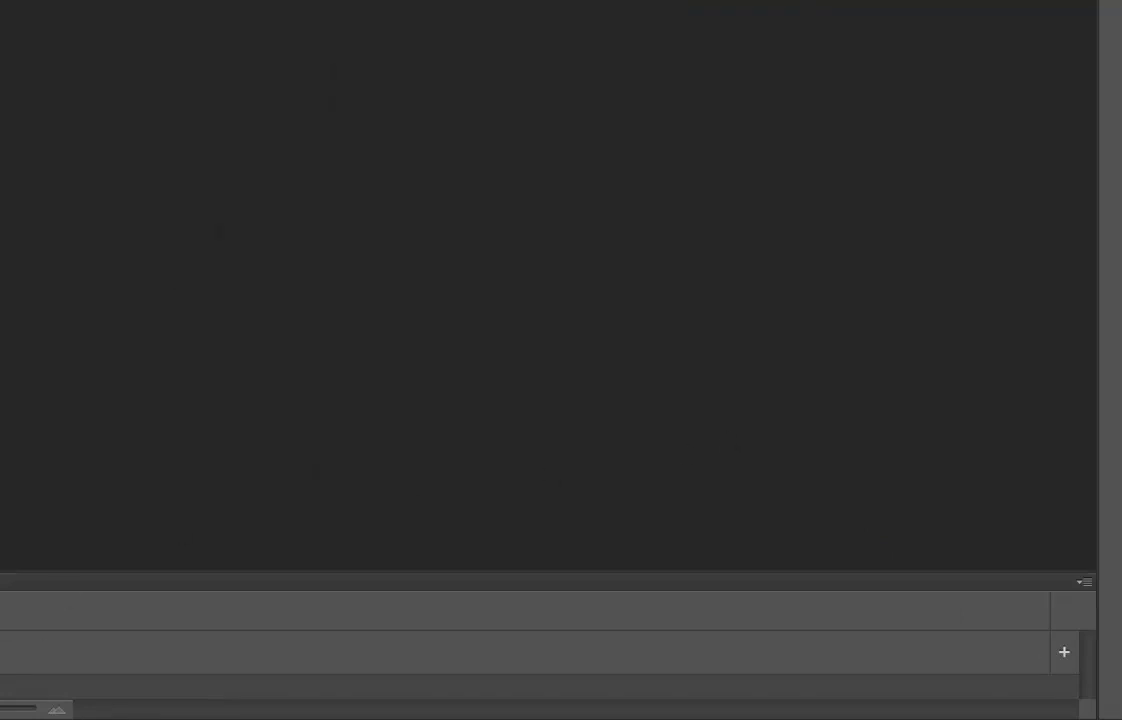
Add the Wildlife clip from Sample Videos to the timeline as a new video document and show the Info panel.
left_click(1064, 655)
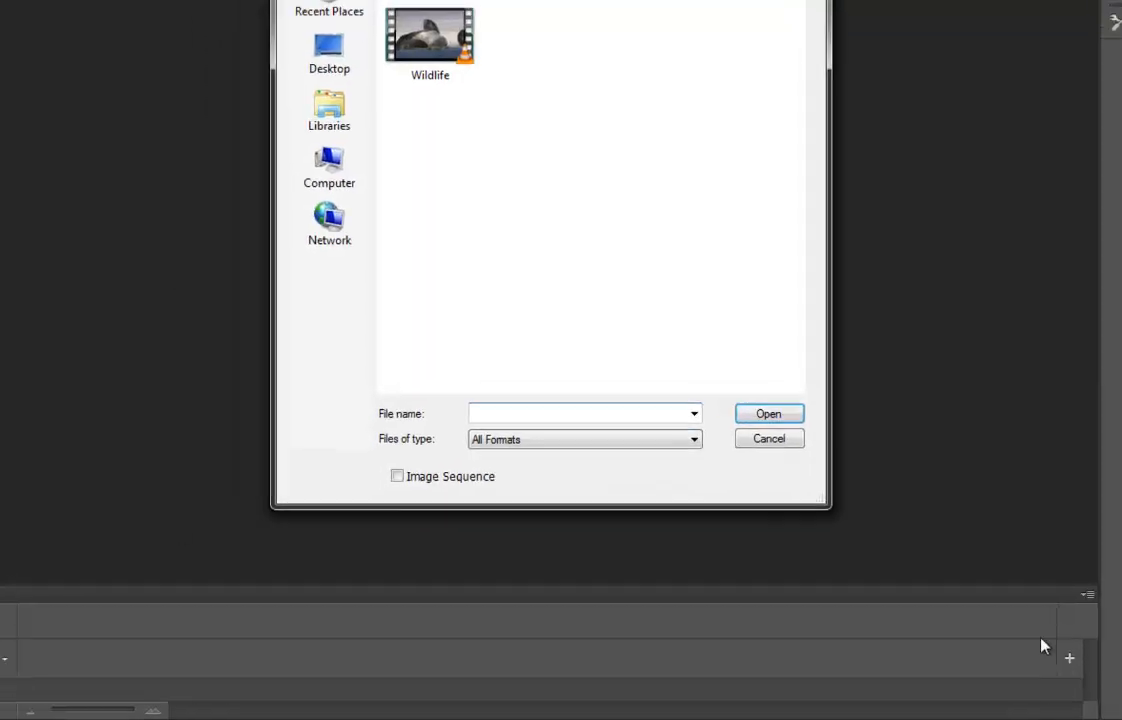
left_click(430, 38)
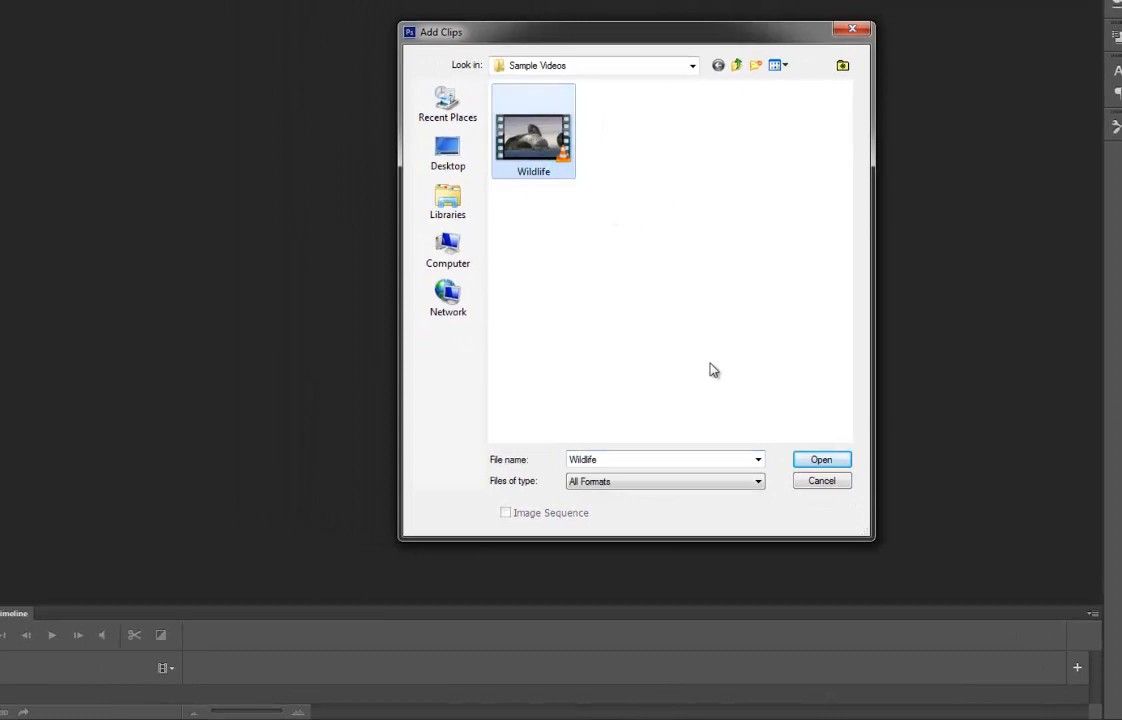
left_click(826, 465)
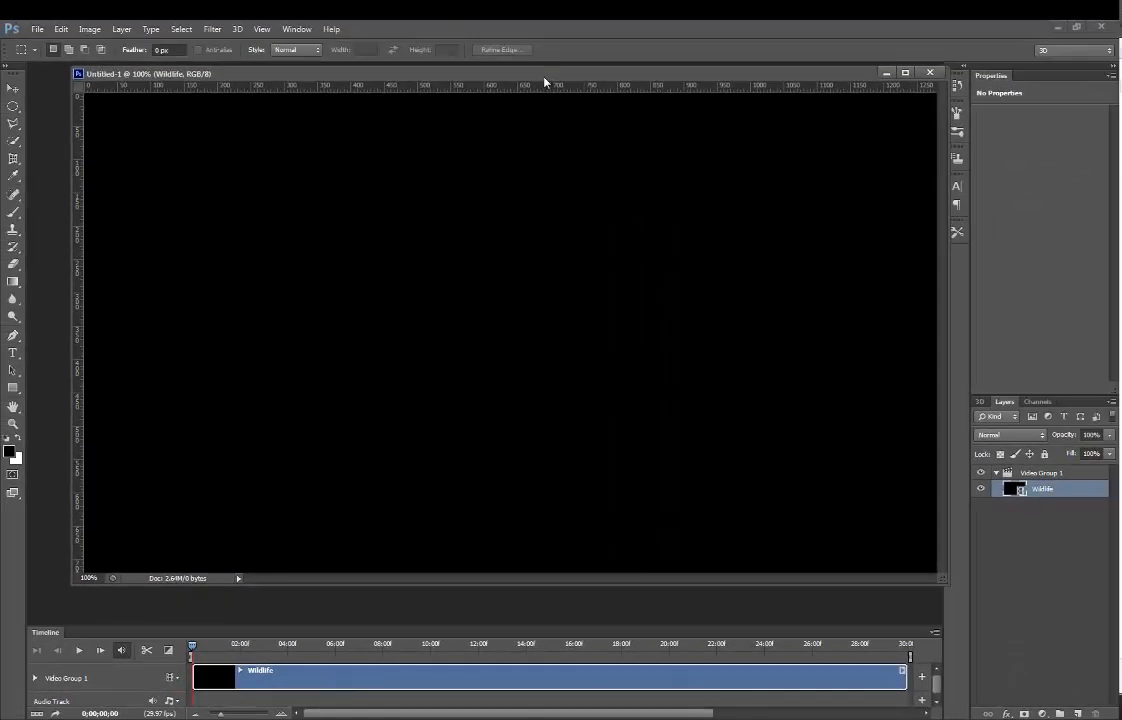
key("F8")
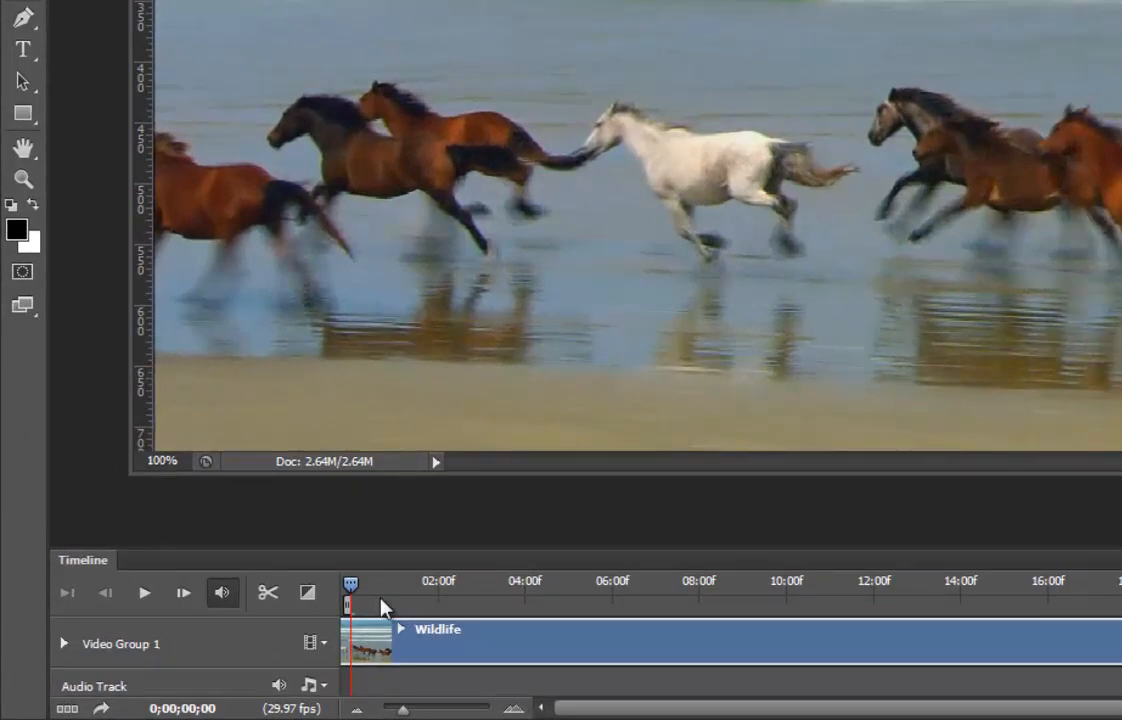
Play the Wildlife clip from its beginning and stop playback after about five seconds.
mouse_move(353, 589)
left_mouse_down()
mouse_move(376, 589)
mouse_move(340, 586)
left_mouse_up()
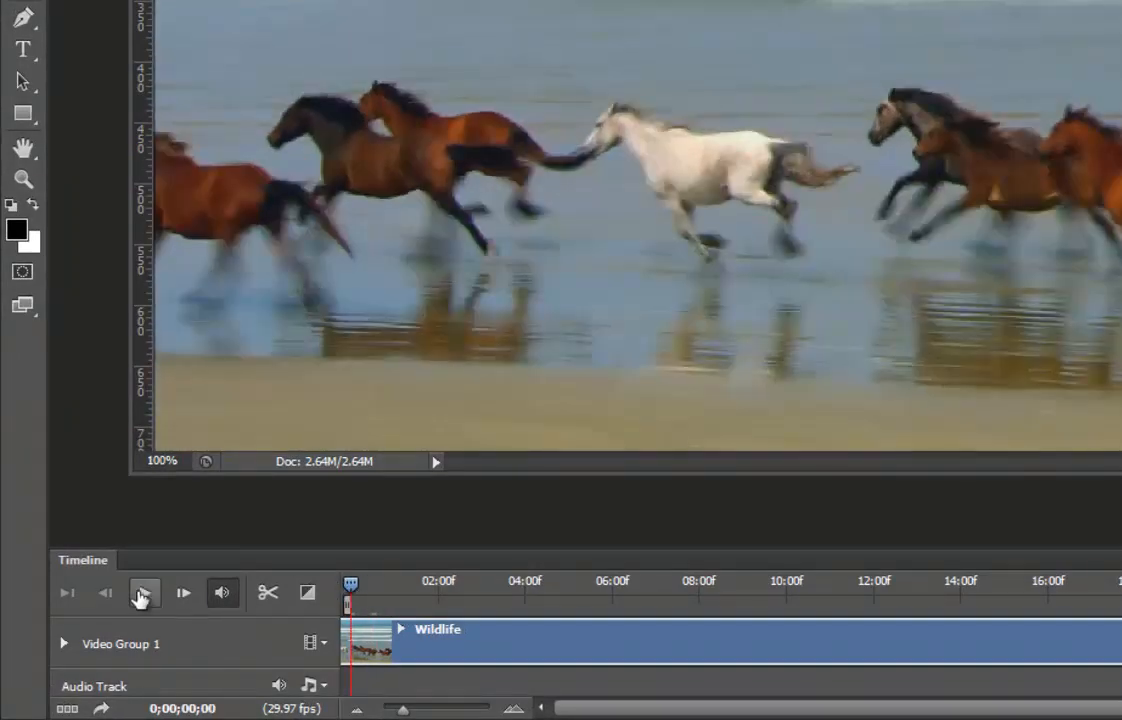
left_click(145, 594)
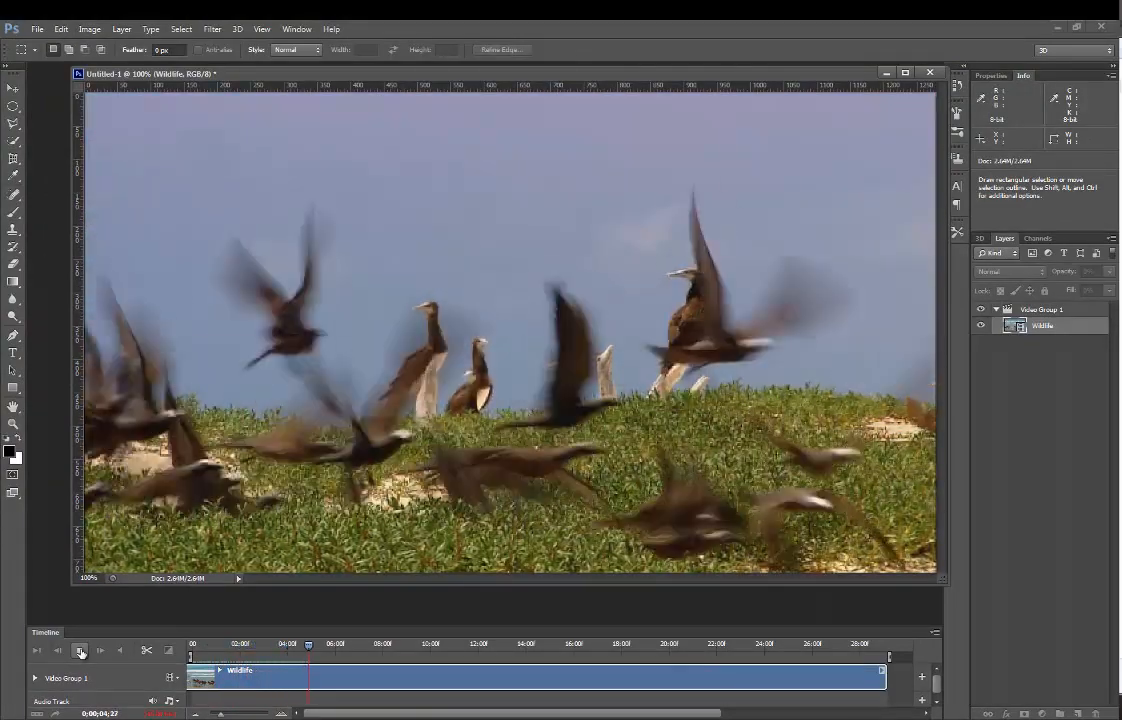
key("space")
Split the Wildlife clip at 0;00;03;16, at the start of the scene with the birds.
left_click_drag(317, 646, 287, 677)
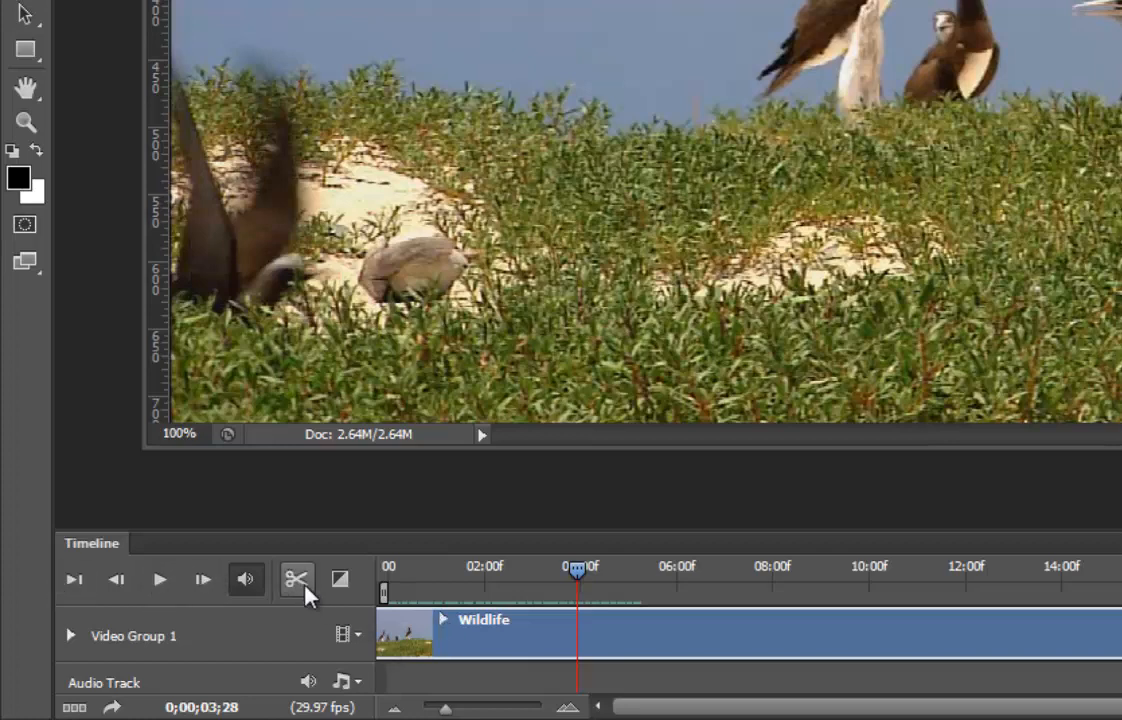
left_click_drag(568, 580, 560, 585)
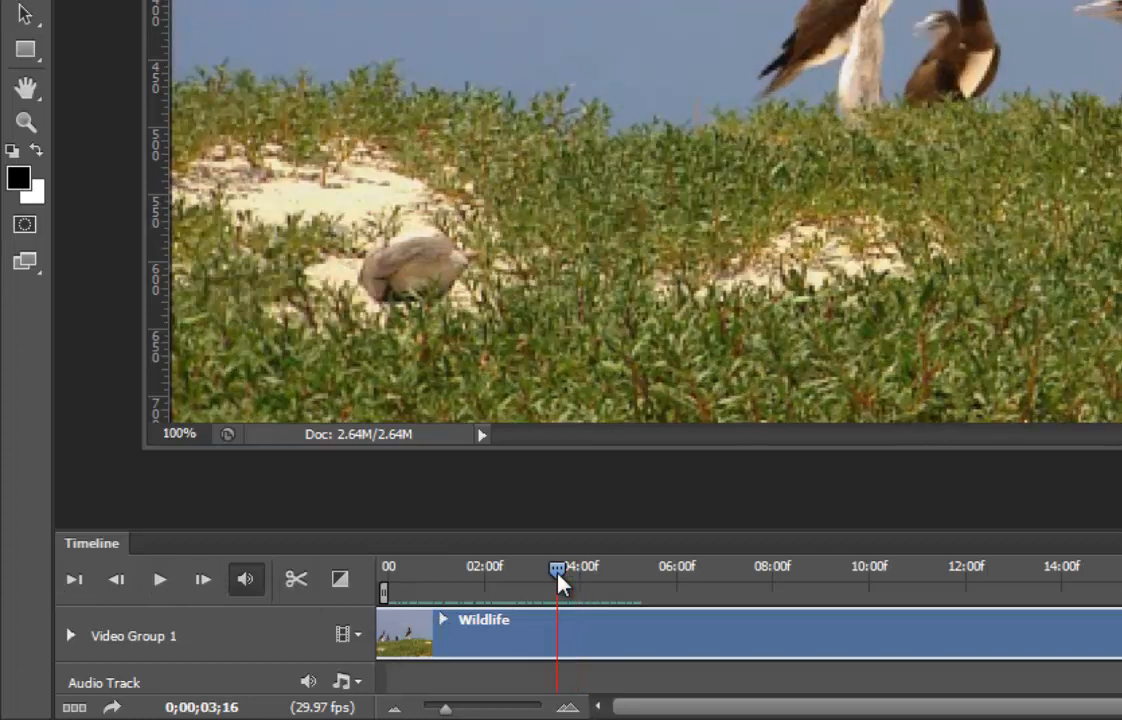
left_click(296, 582)
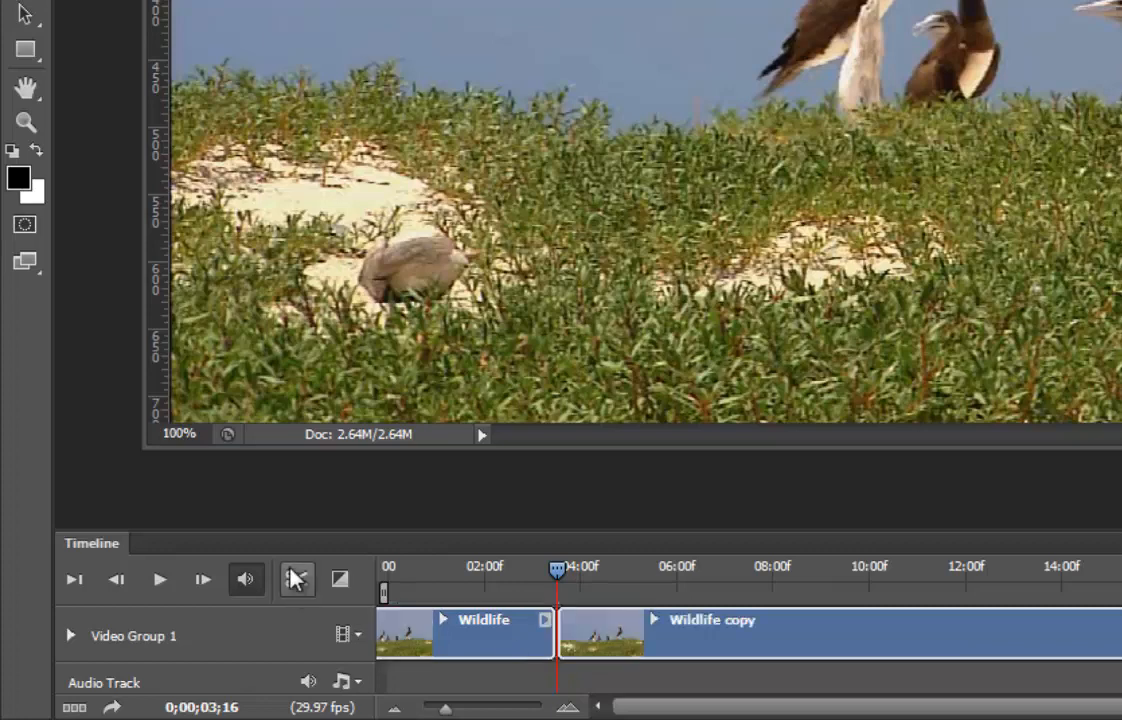
Preview the footage around and after the split, stepping the playhead back to 0;00;06;09 in the second clip.
left_click(554, 582)
key("space")
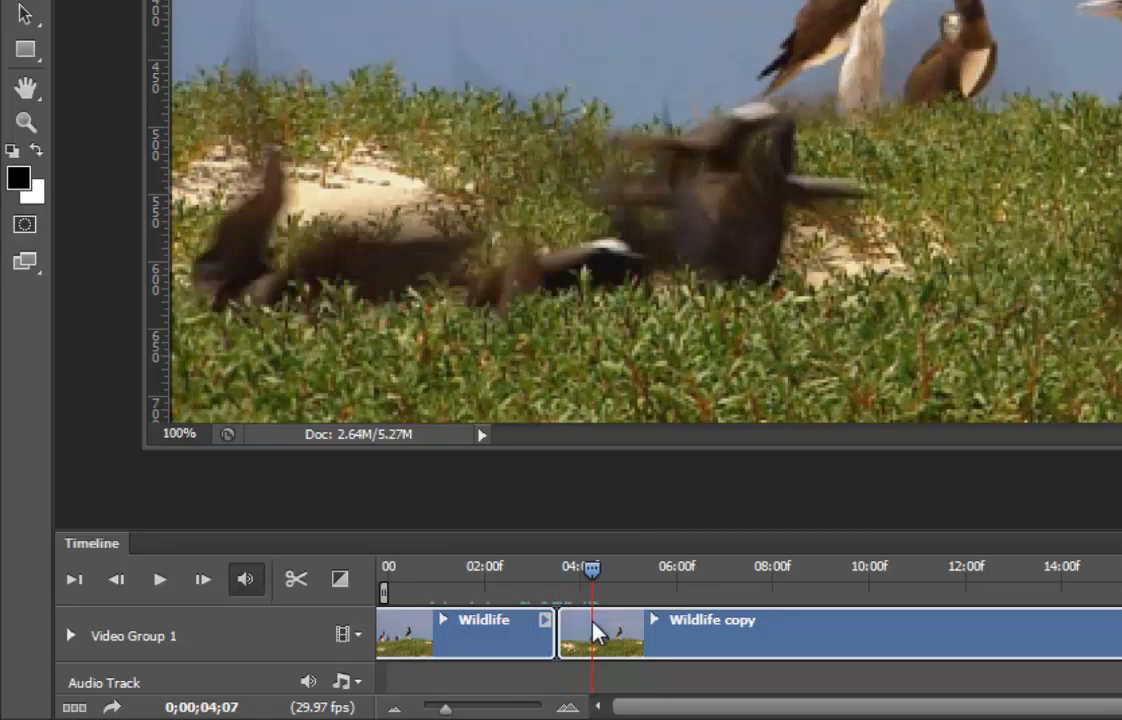
left_click(698, 640)
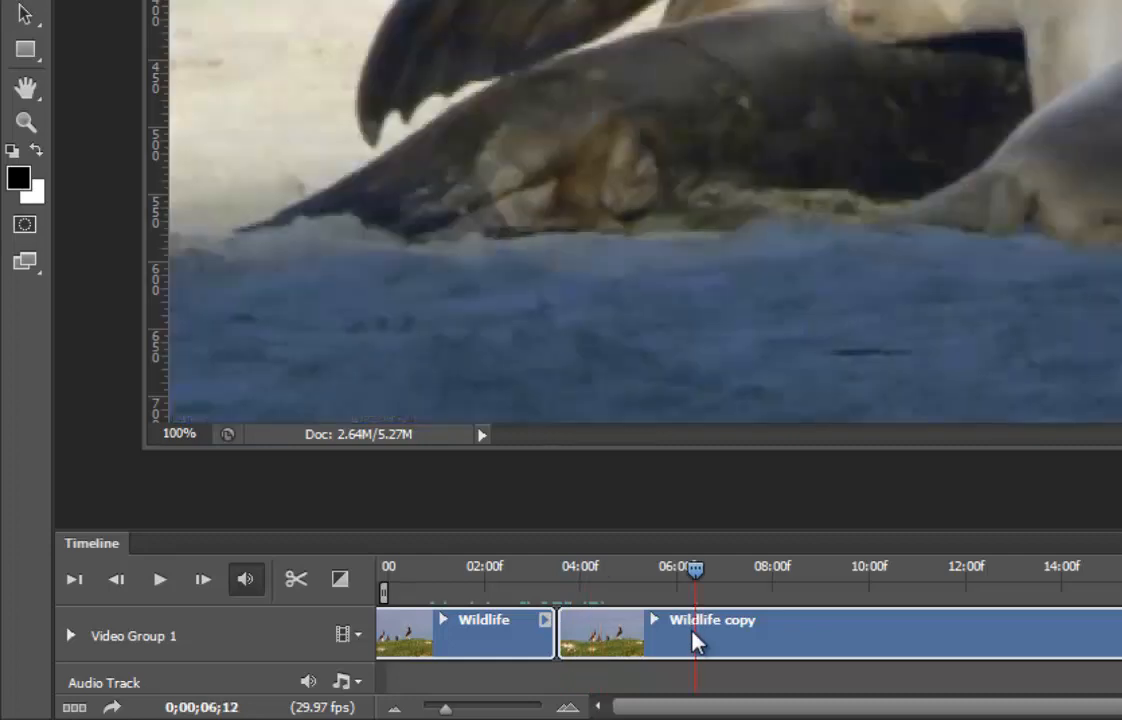
key("Left")
key("Left")
key("Left")
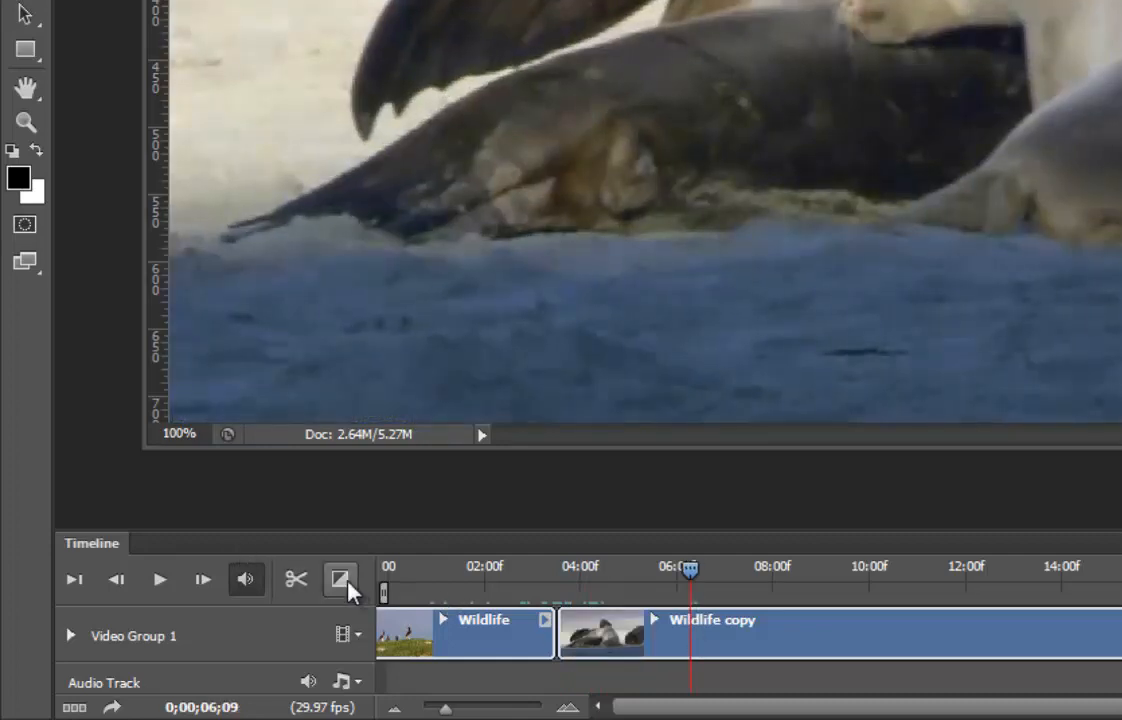
Apply a 1 s Fade With Black transition at the cut between the Wildlife and Wildlife copy clips.
left_click(341, 582)
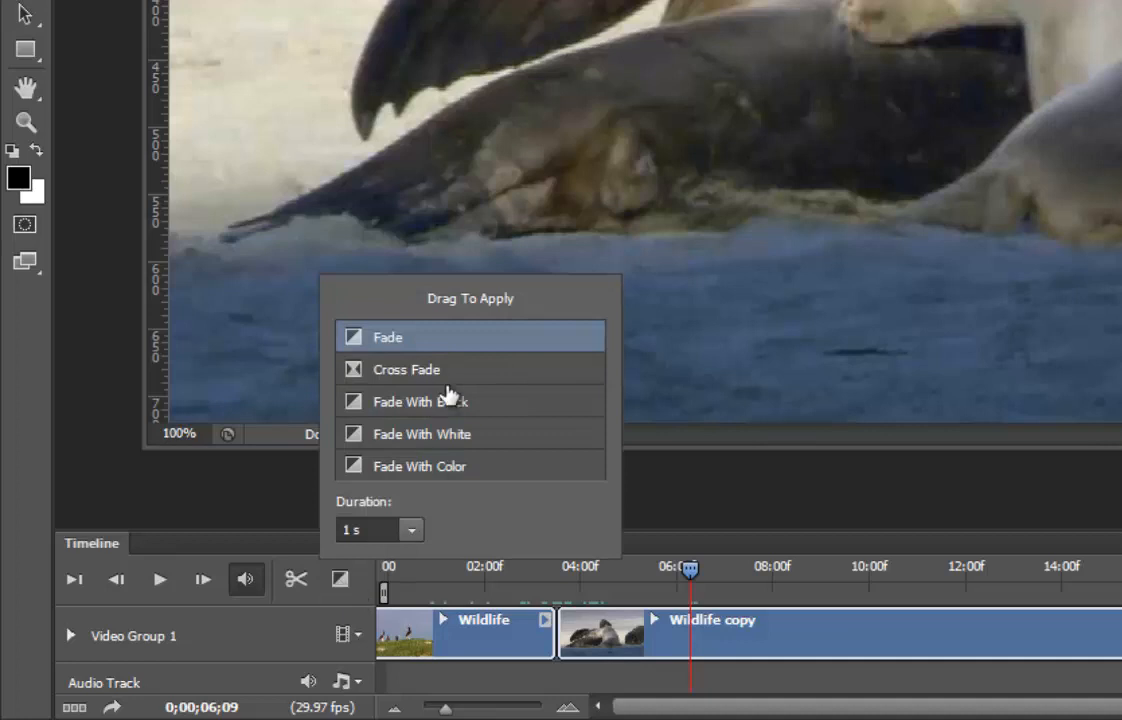
left_click(400, 366)
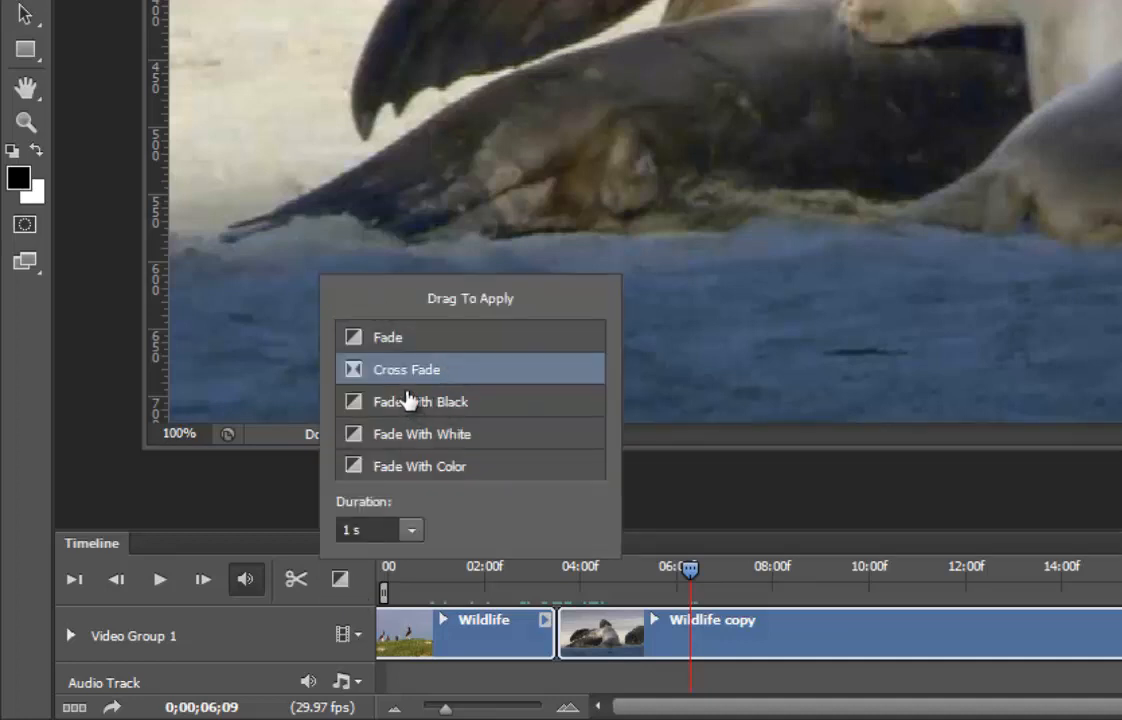
left_click_drag(428, 402, 560, 625)
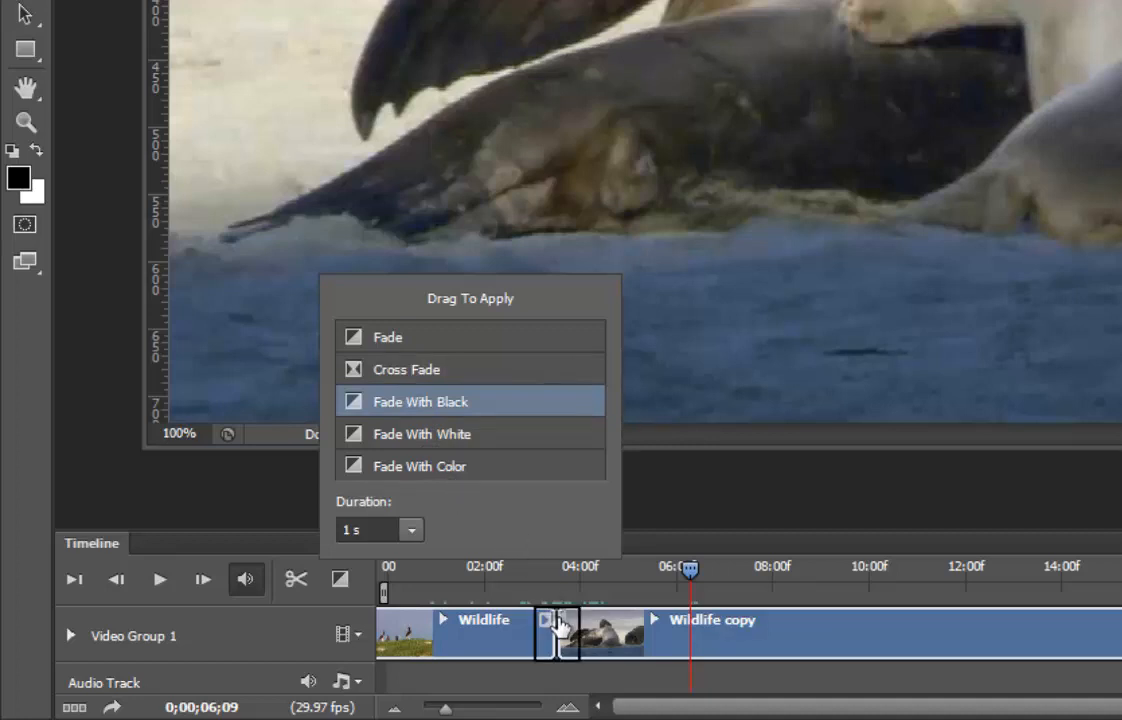
left_click_drag(558, 625, 561, 628)
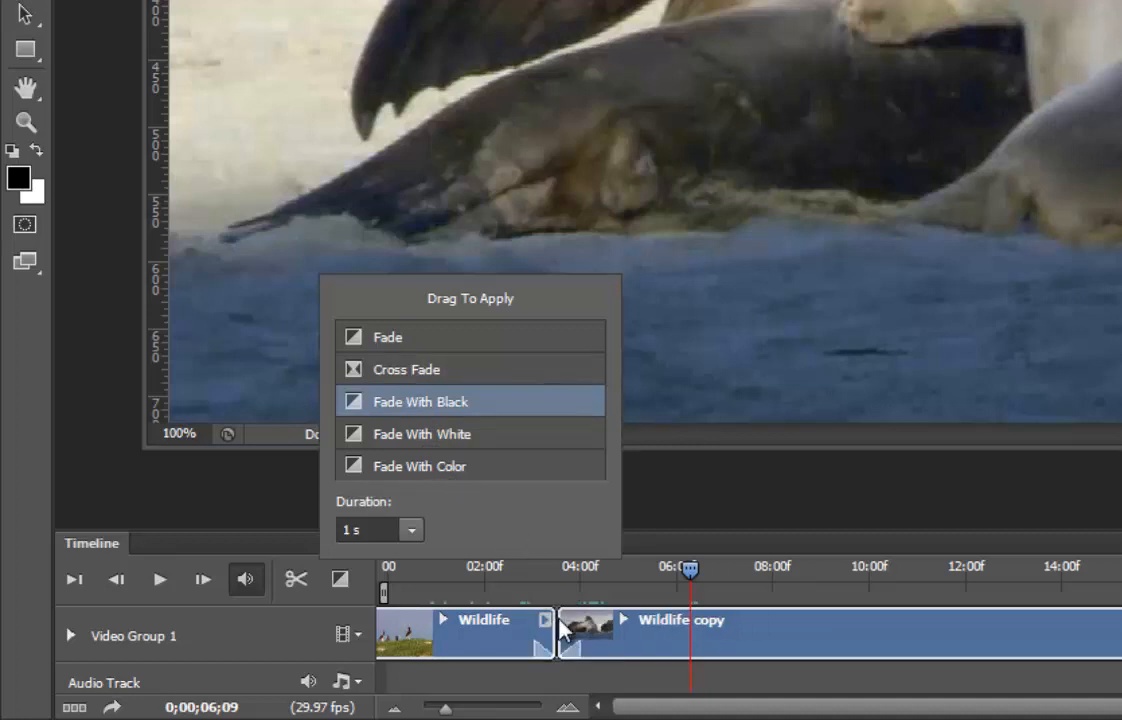
Preview the fade transition by scrubbing across the cut and playing from 0;00;02;20, then park the playhead at 0;00;02;25.
left_click(553, 575)
left_click(562, 570)
left_click(565, 575)
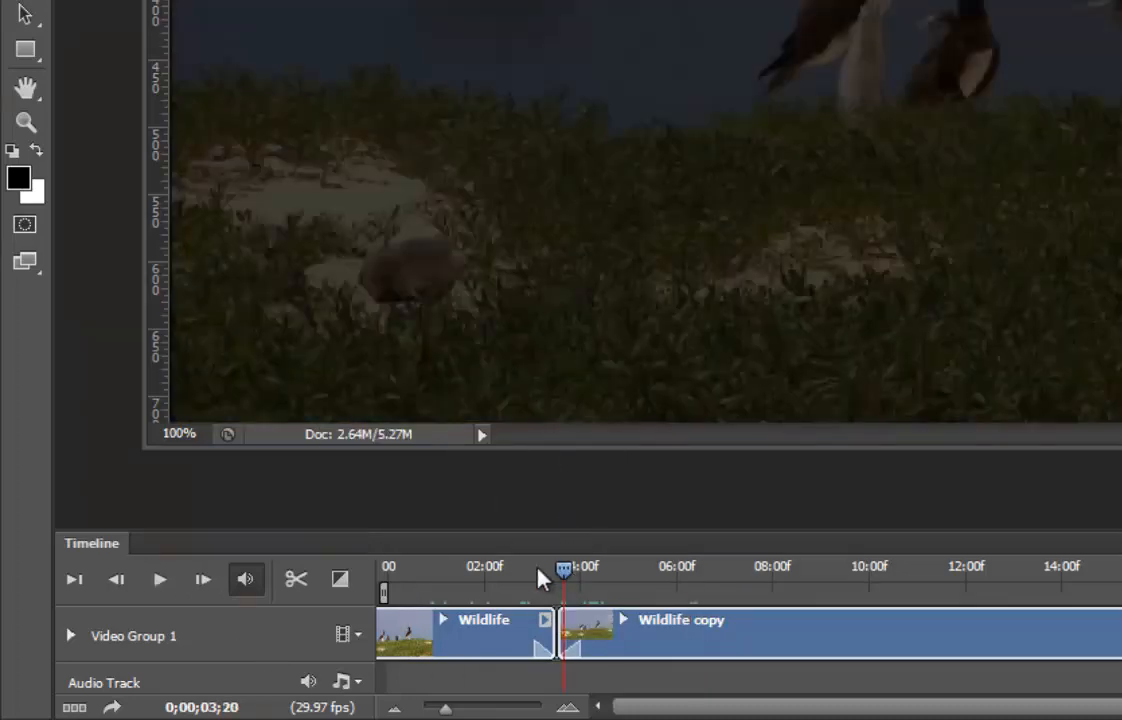
left_click_drag(540, 578, 516, 578)
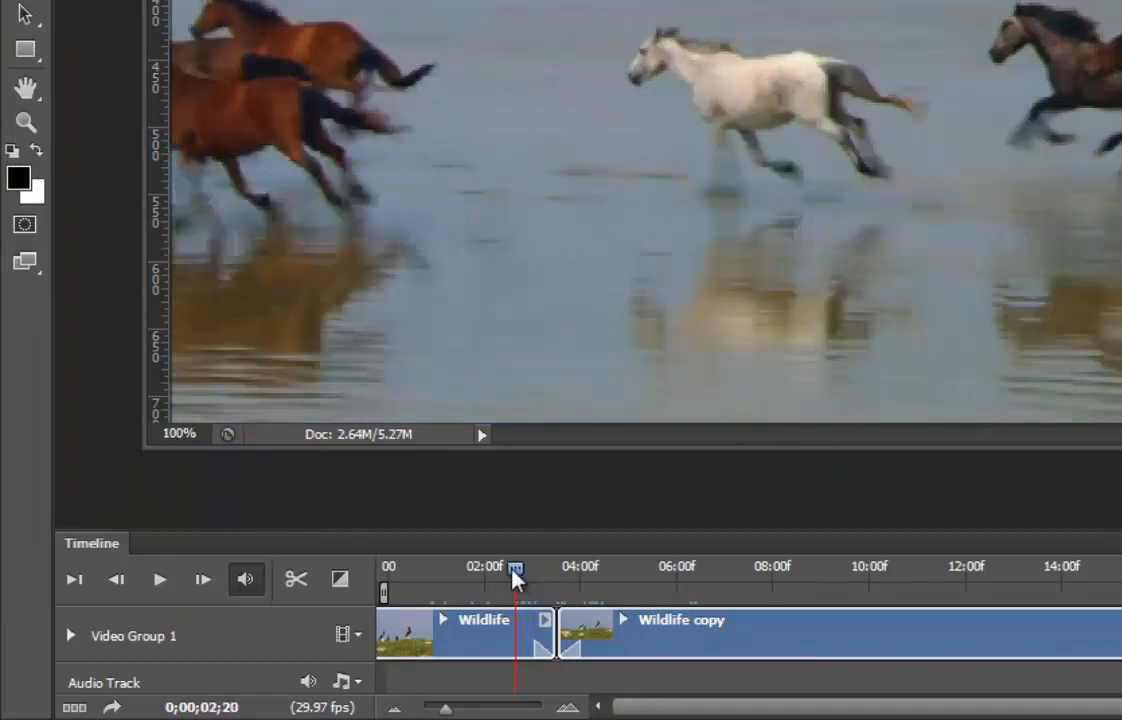
left_click(159, 579)
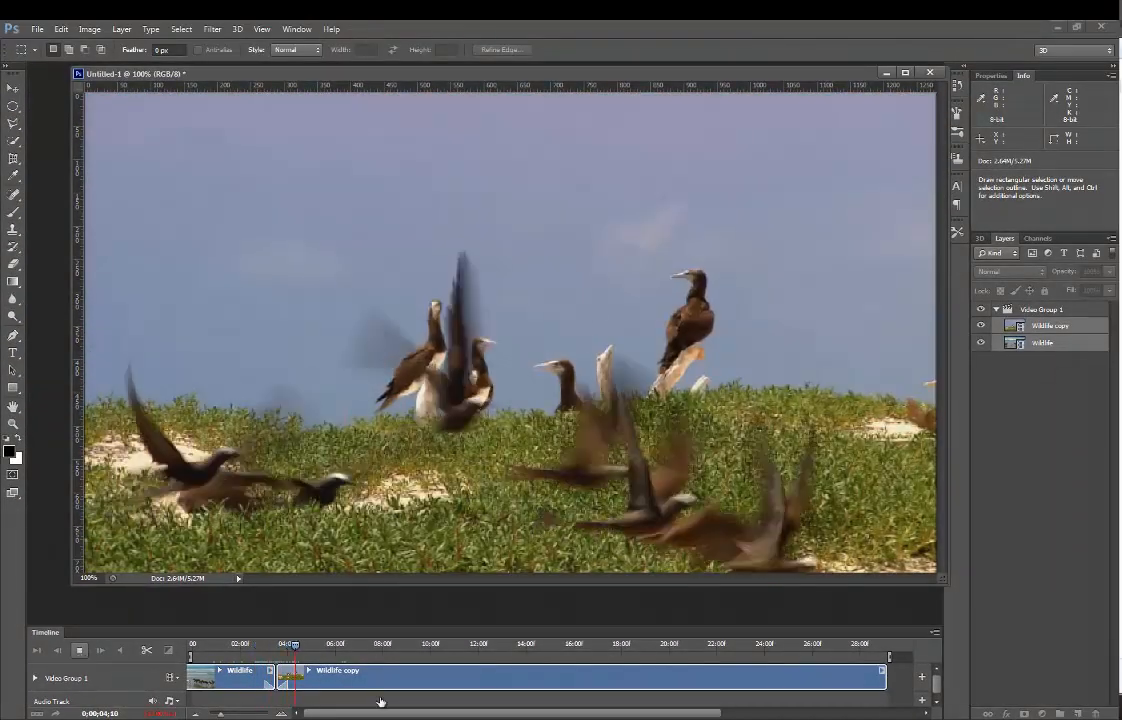
left_click(271, 652)
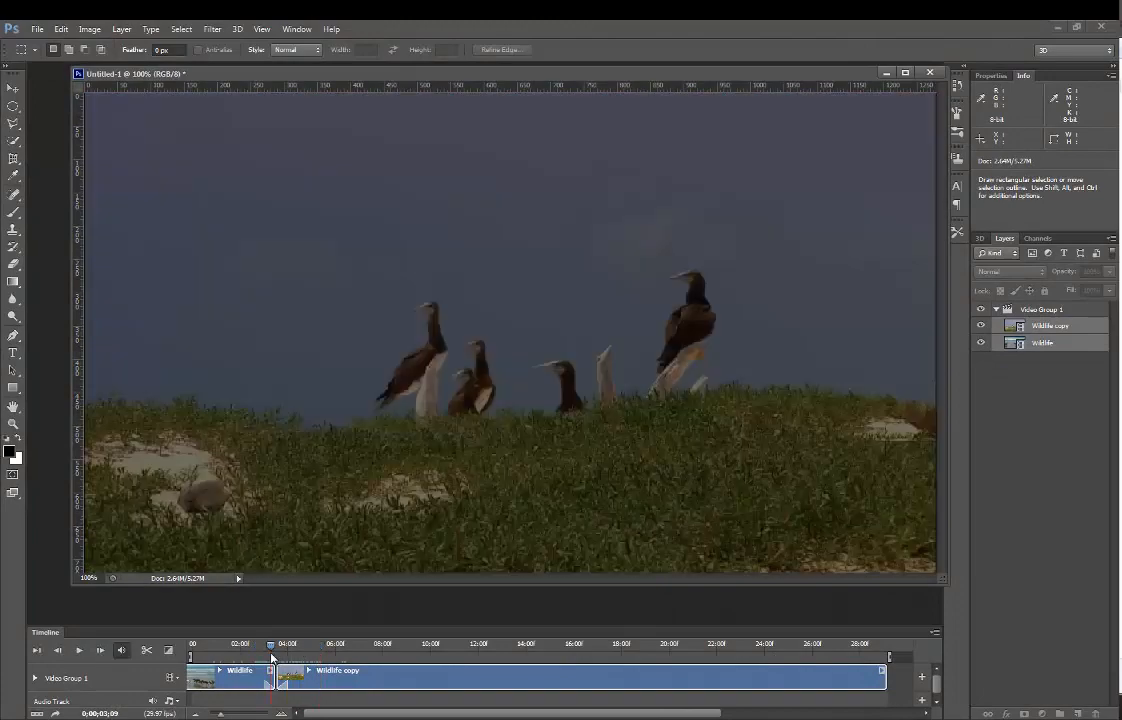
left_click_drag(271, 652, 260, 652)
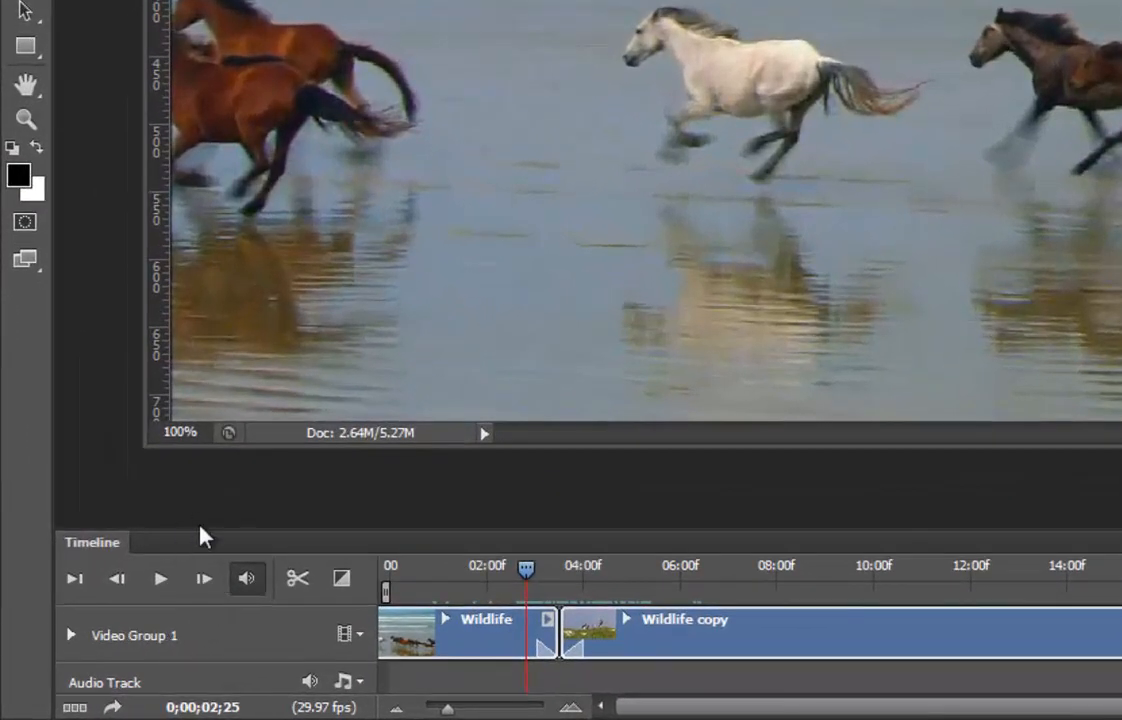
Make the Timeline panel taller and add a new empty video group above Video Group 1.
left_click_drag(207, 516, 214, 474)
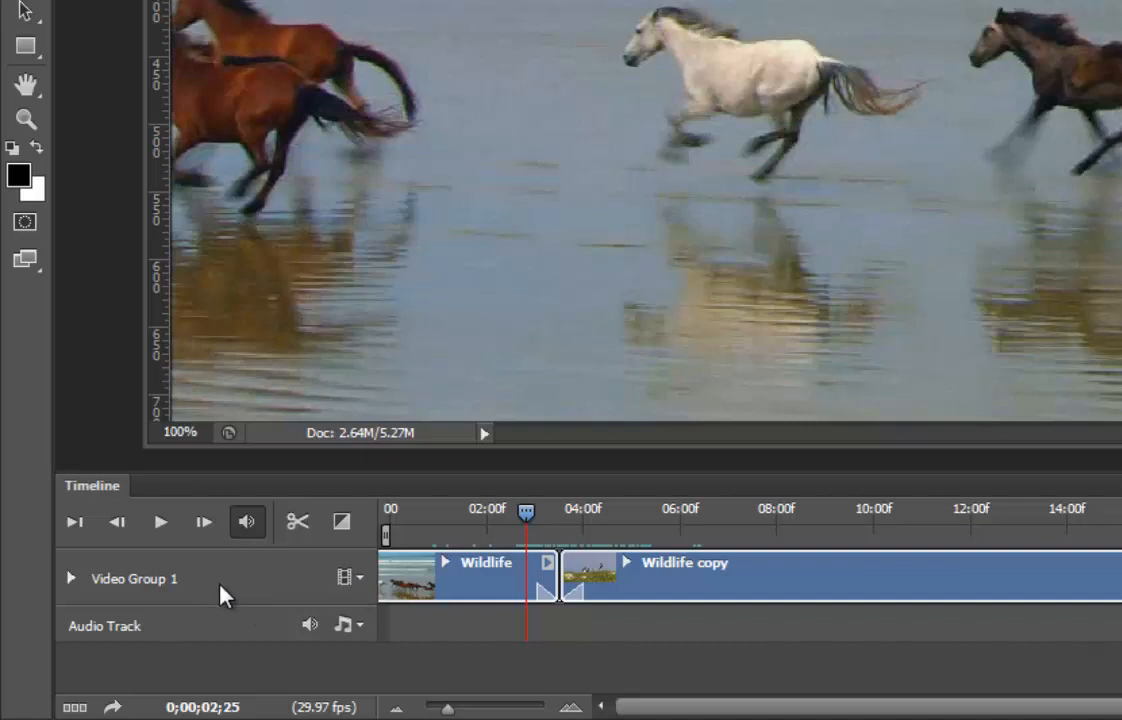
left_click(361, 578)
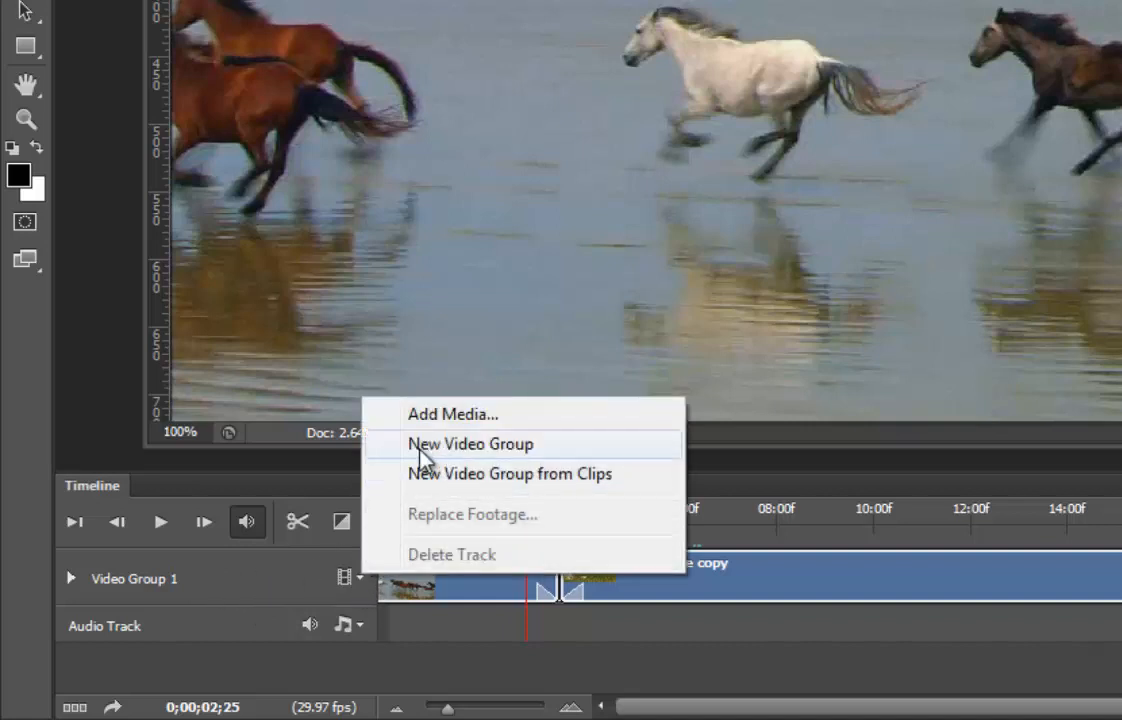
left_click(490, 452)
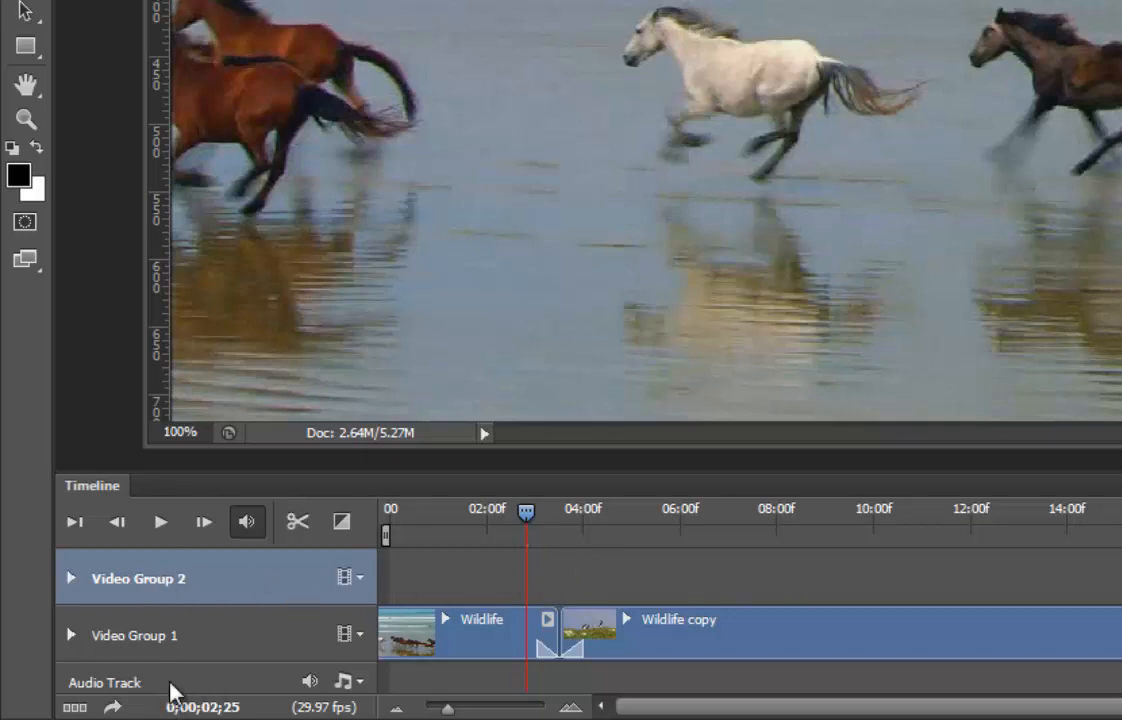
Enlarge the Timeline panel further, shorten the document window to fit above it, and move the playhead to 0;00;00;07.
left_click_drag(333, 470, 343, 395)
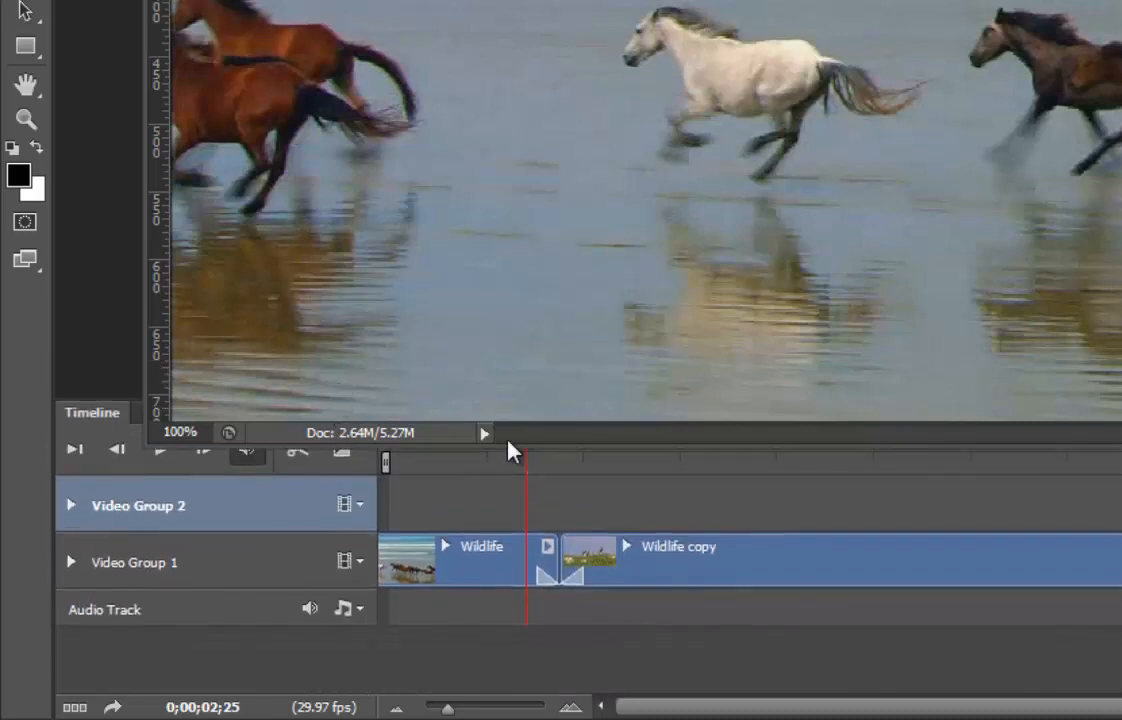
left_click_drag(513, 446, 512, 379)
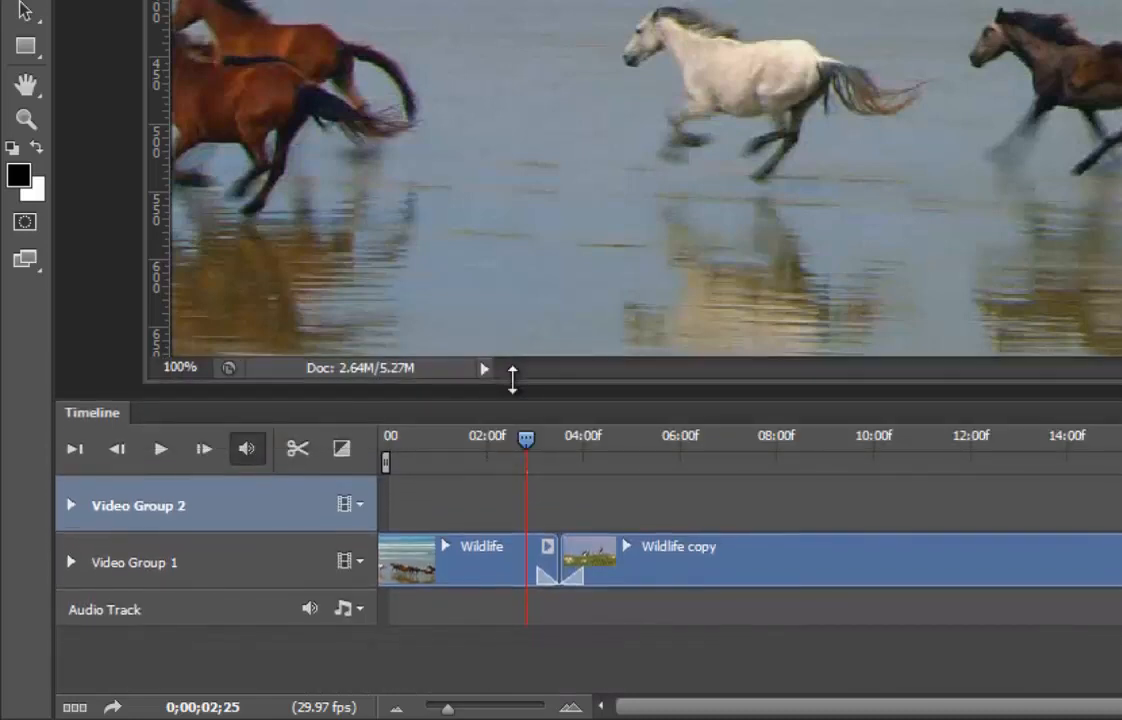
left_click(426, 480)
key("space")
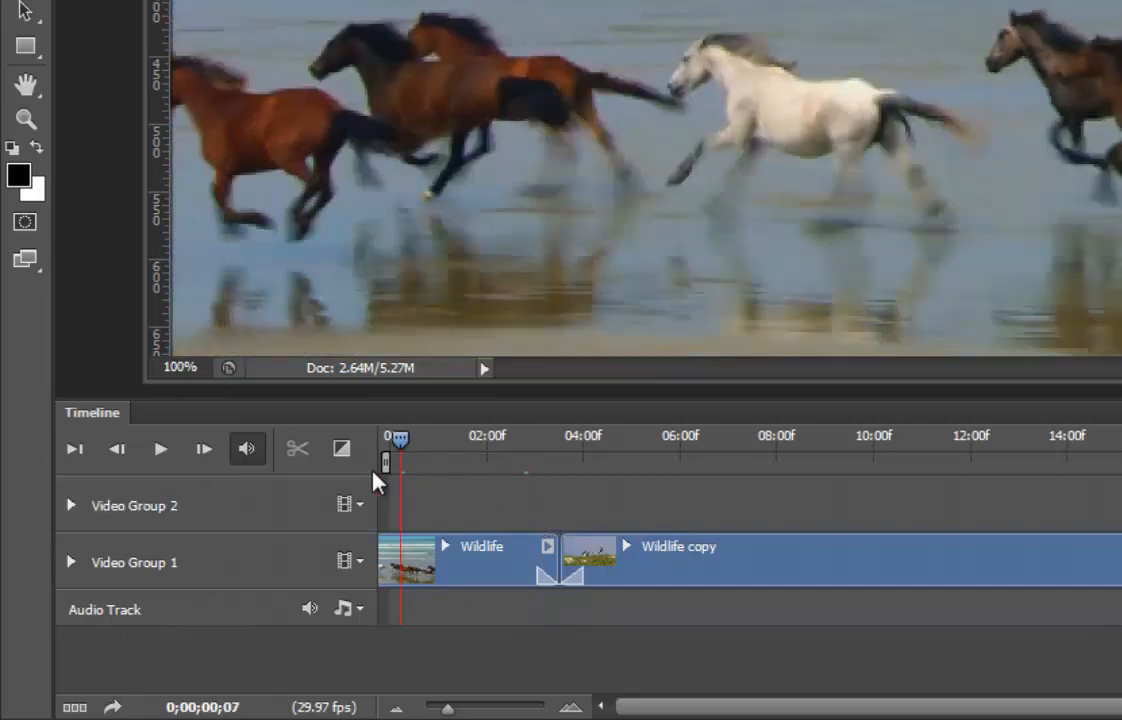
Stop the playback and delete the empty Video Group 2 track from the timeline.
key("space")
left_click(294, 527)
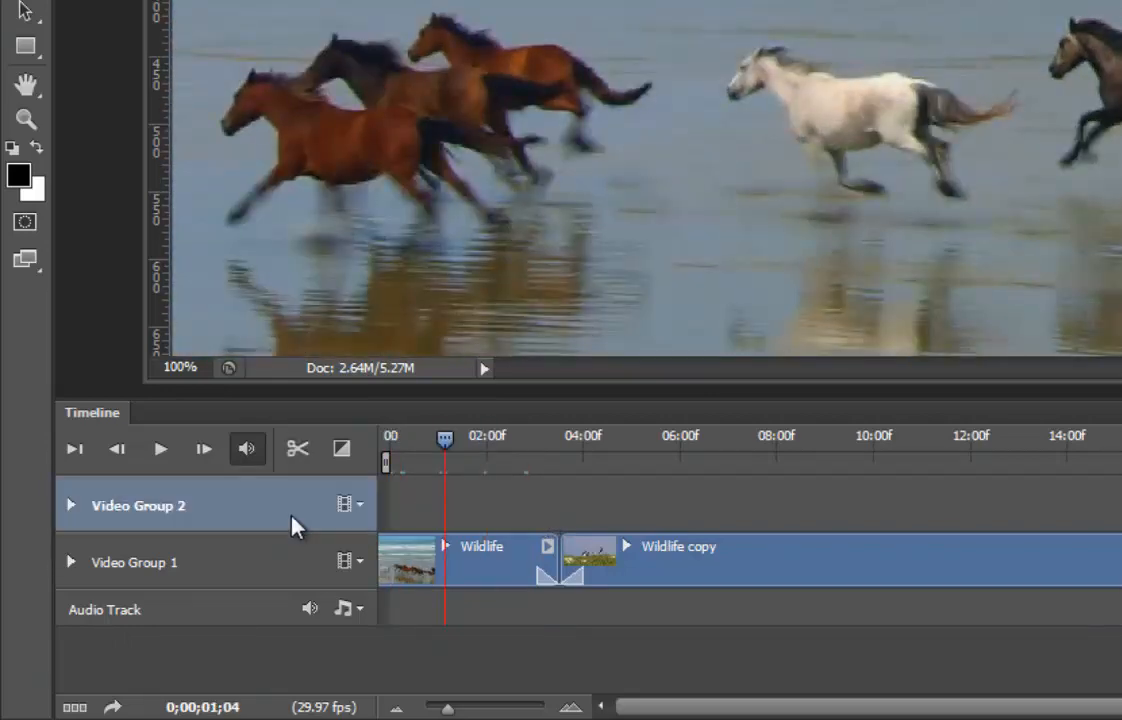
left_click(362, 509)
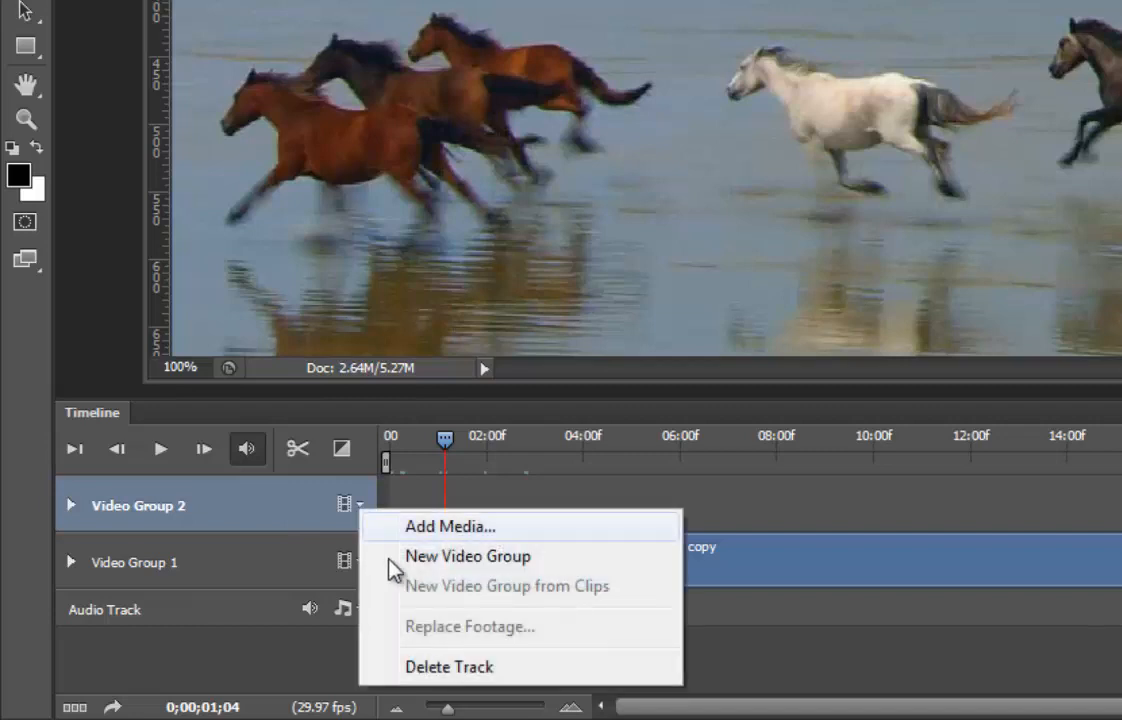
left_click(447, 667)
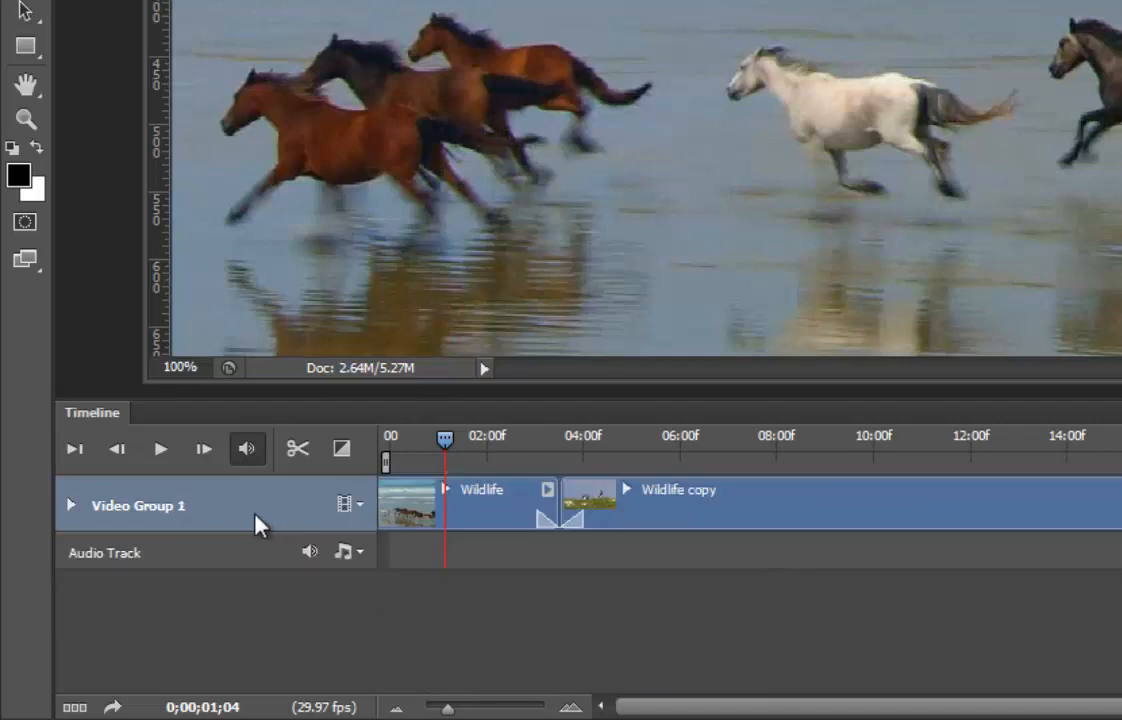
Add the Sleep Away audio file to the timeline's audio track.
left_click(362, 556)
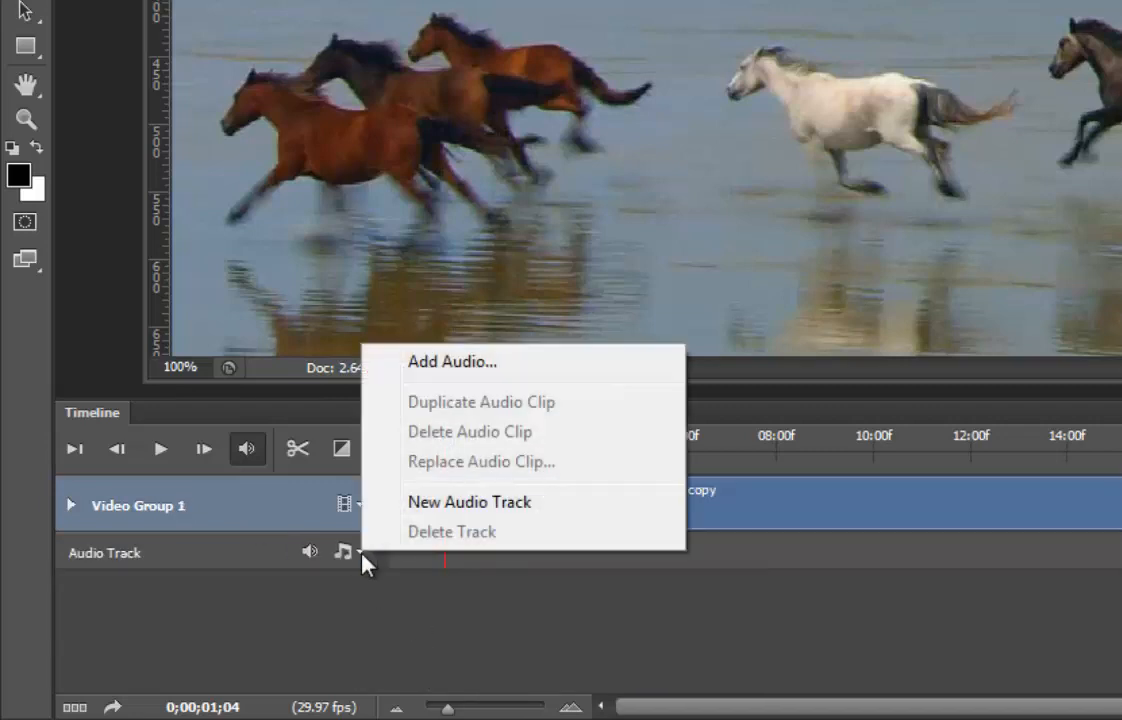
left_click(453, 363)
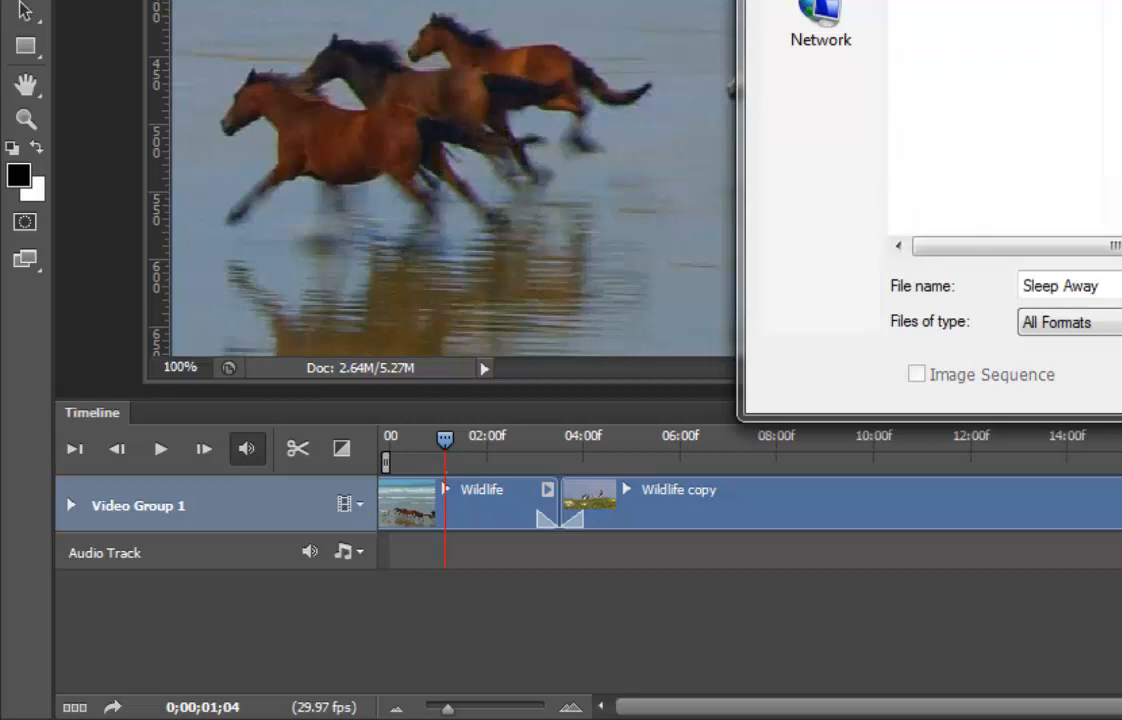
key("Return")
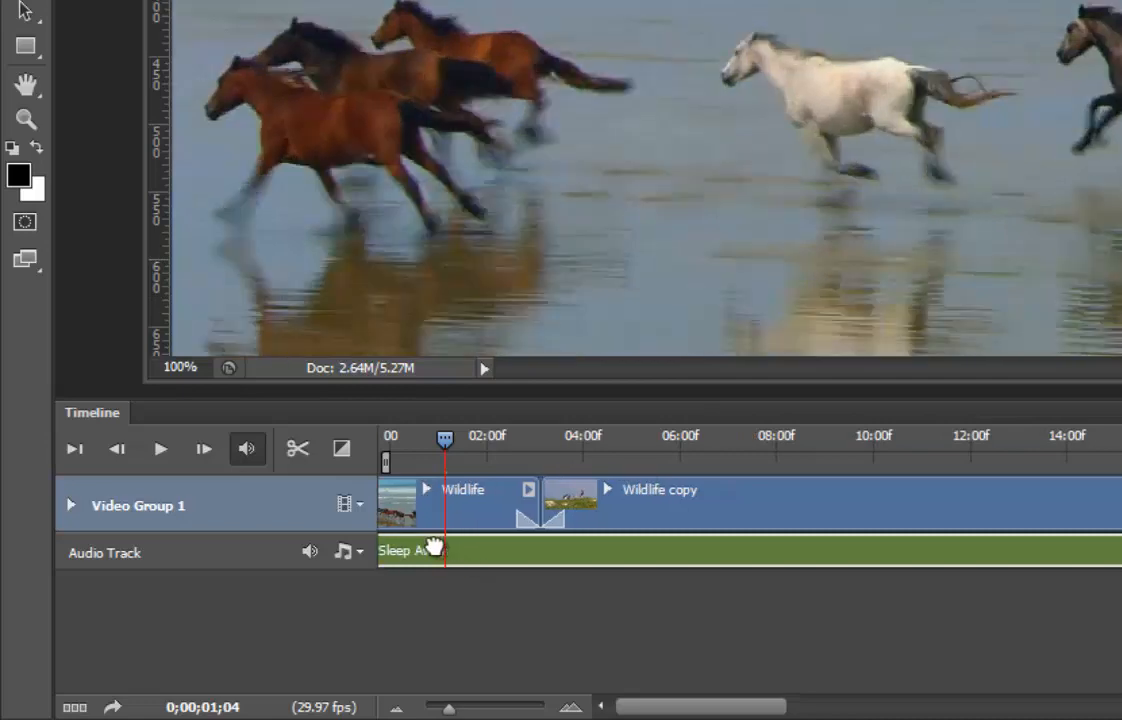
Align the Sleep Away clip's start with the Wildlife clip's start, play the timeline from 0;00;01;04, and park the playhead at 0;00;01;19.
left_click_drag(433, 548, 468, 548)
left_click(460, 549)
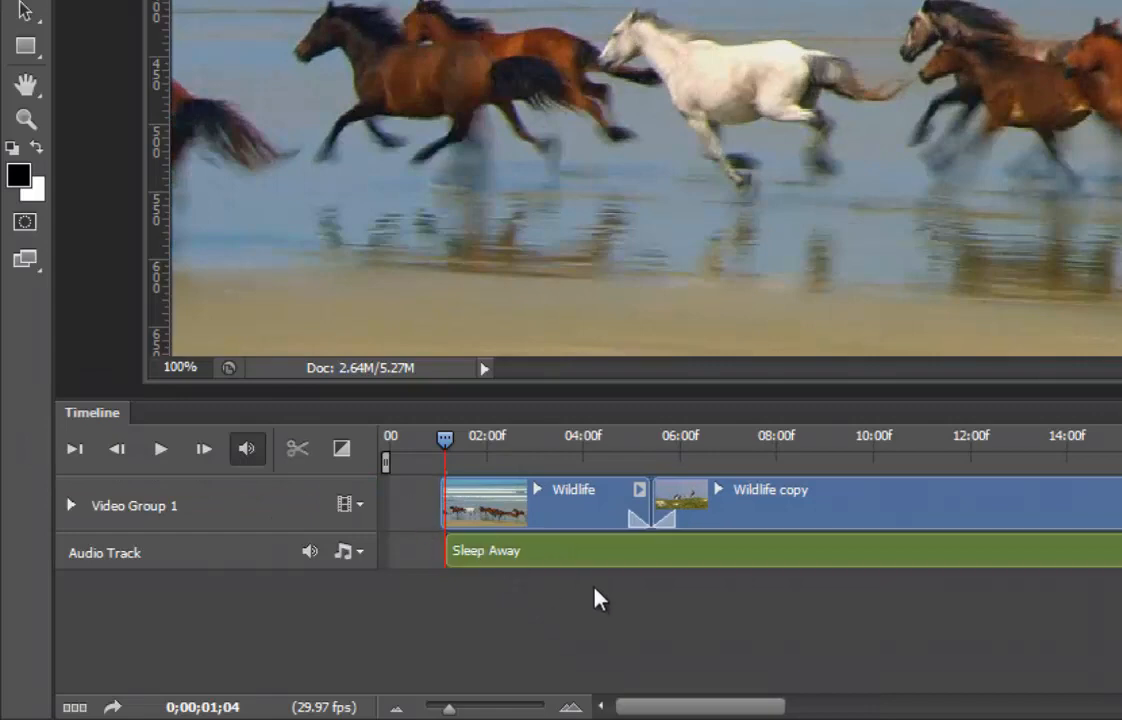
left_click(515, 563)
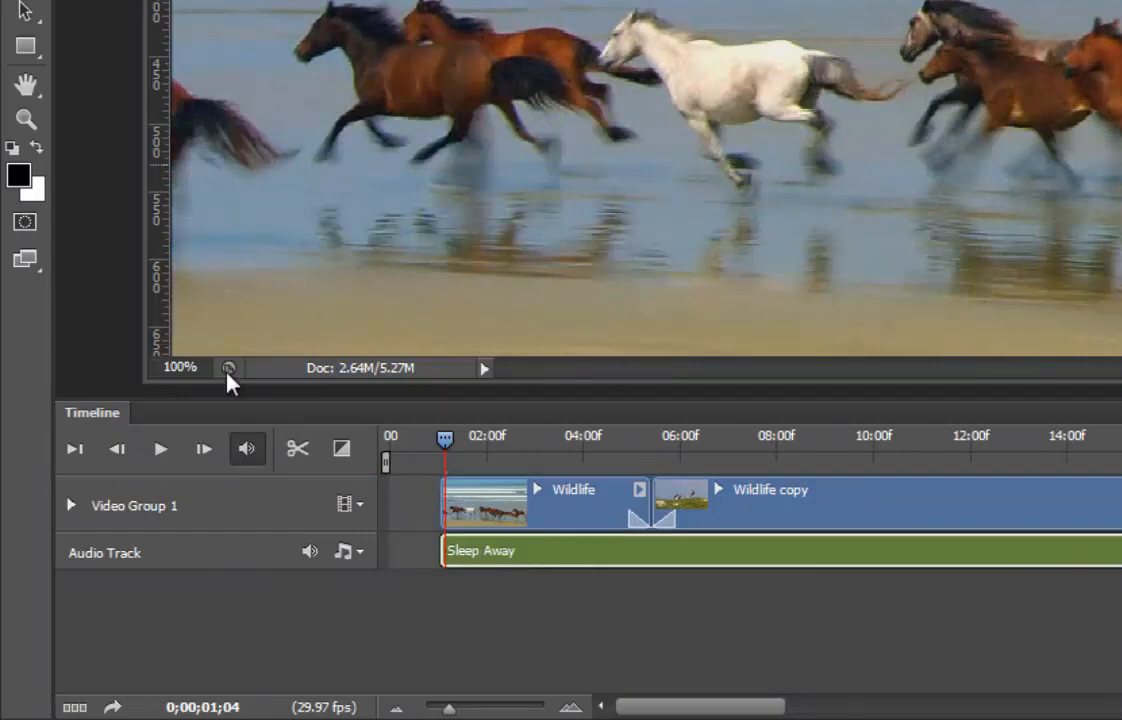
left_click(165, 452)
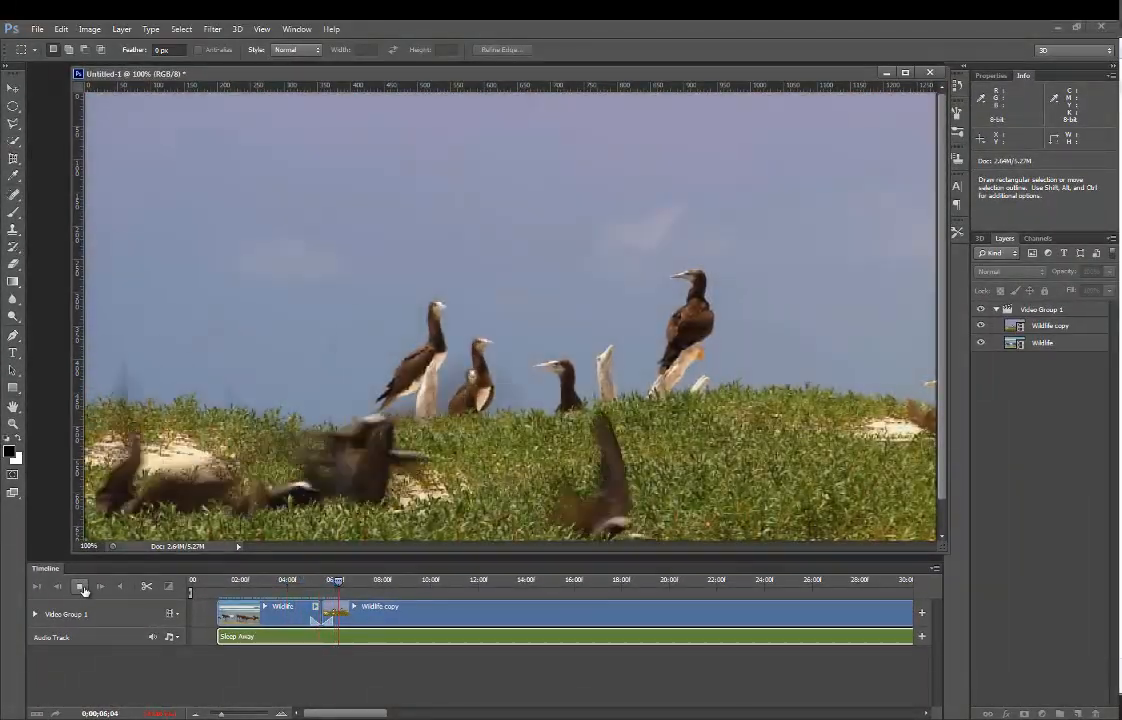
left_click_drag(358, 578, 231, 598)
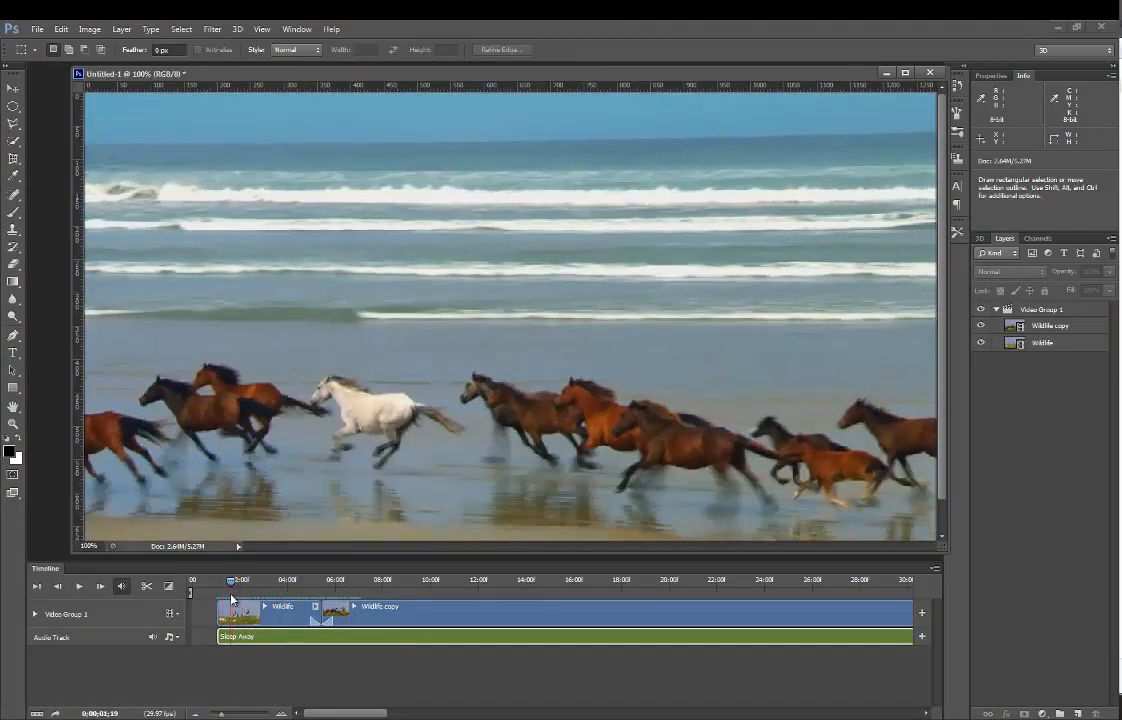
Examine the layers in Video Group 1 by alternately selecting Wildlife and Wildlife copy, and collapse the group.
left_click(1016, 311)
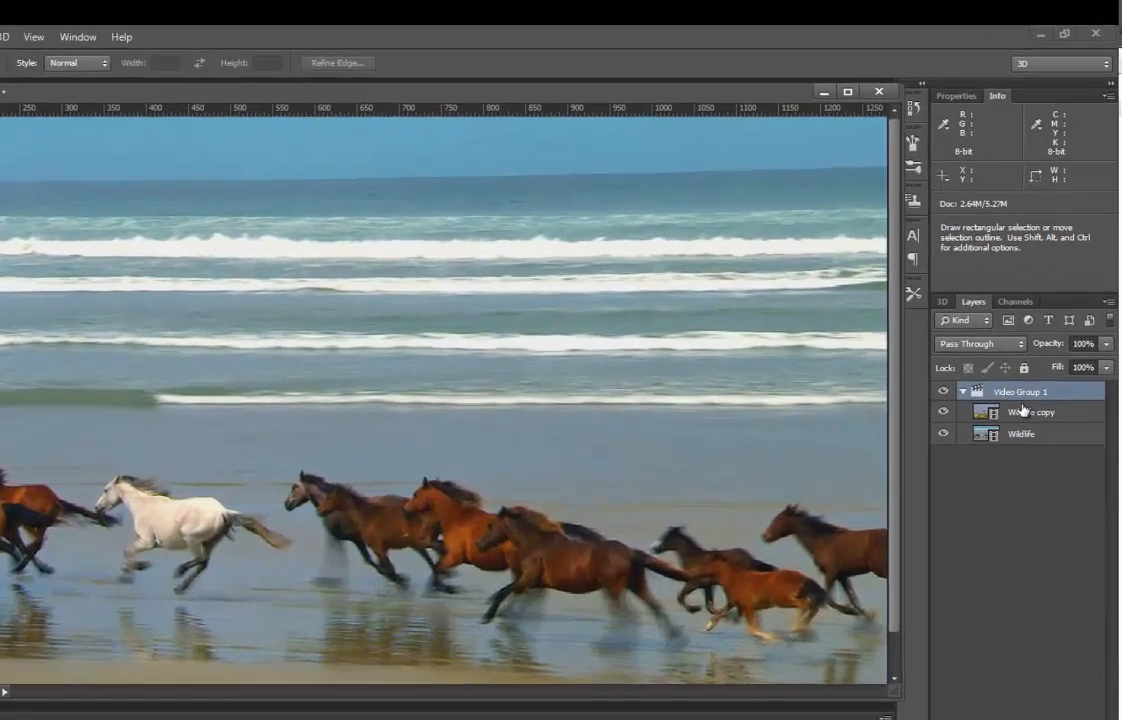
left_click(1043, 341)
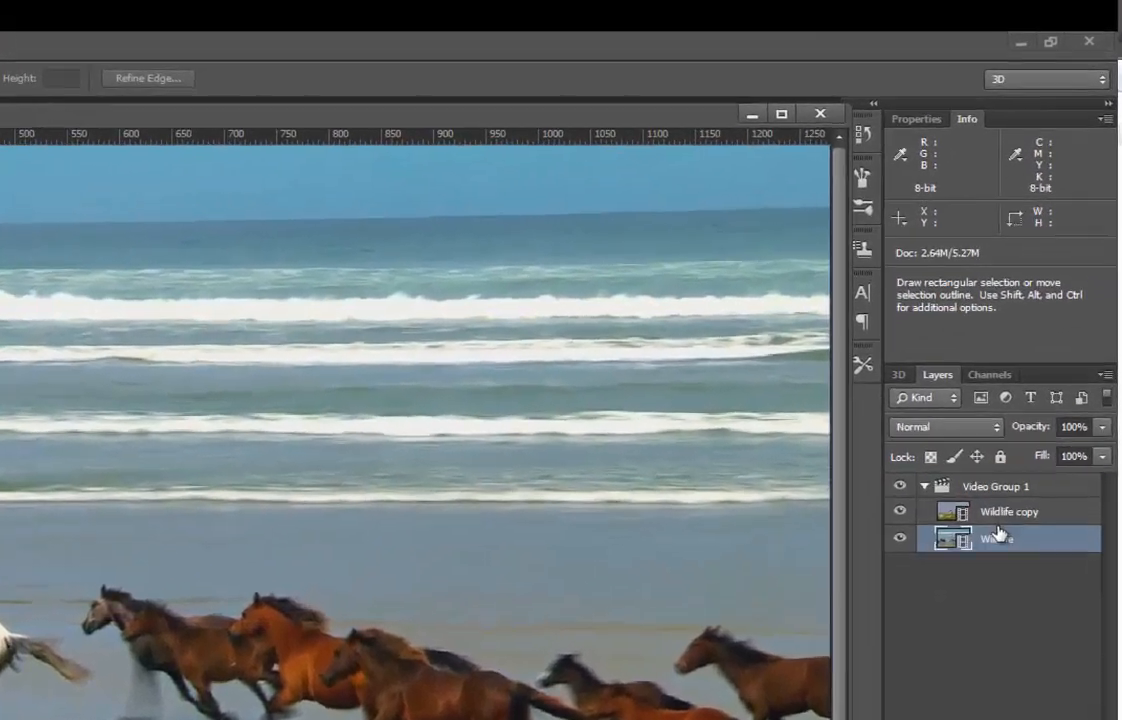
left_click(1016, 525)
left_click(1008, 552)
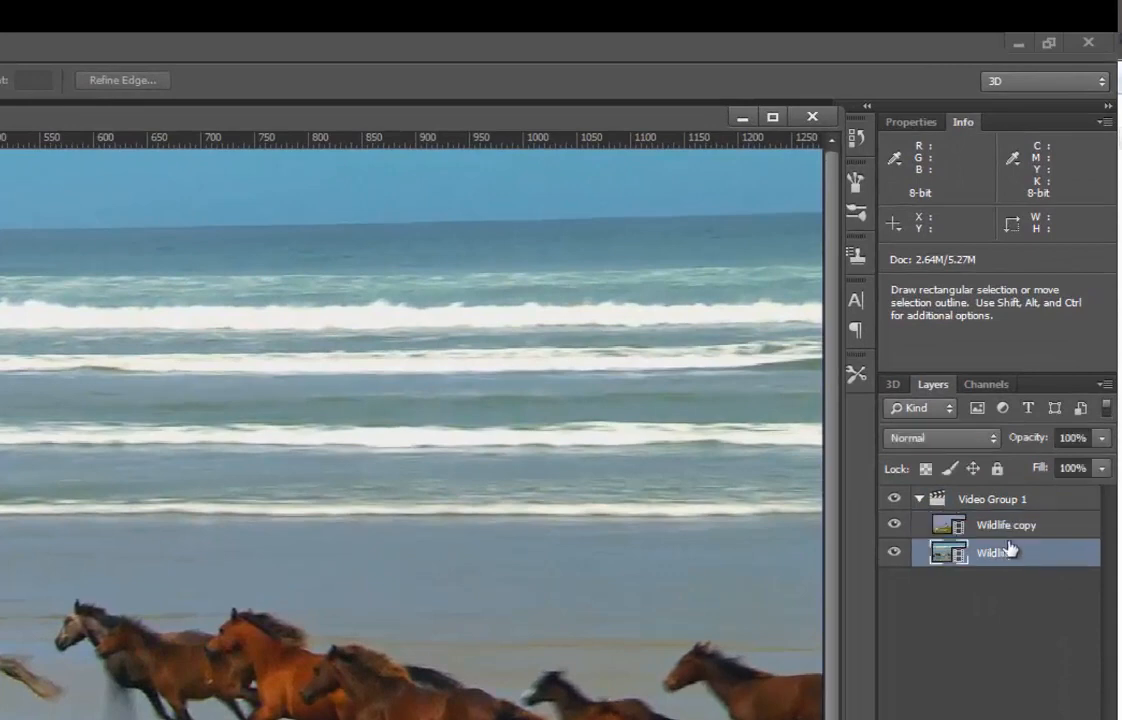
left_click(1010, 528)
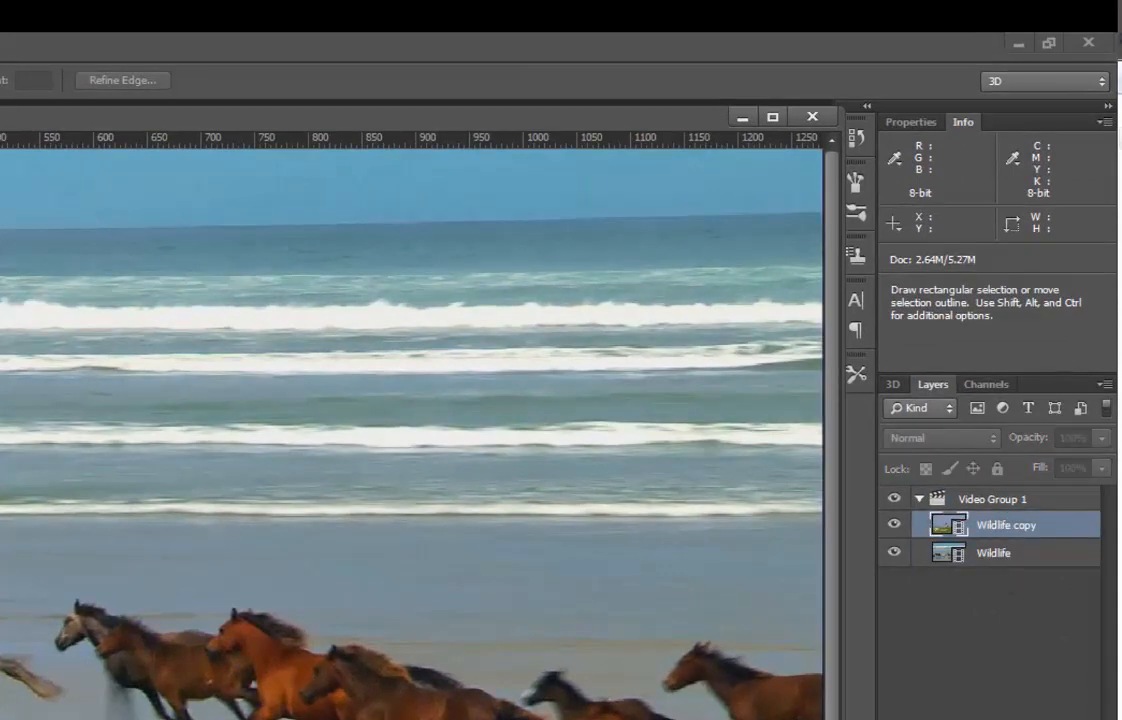
left_click(1008, 552)
left_click(1008, 525)
left_click(1008, 552)
left_click(1008, 525)
left_click(920, 500)
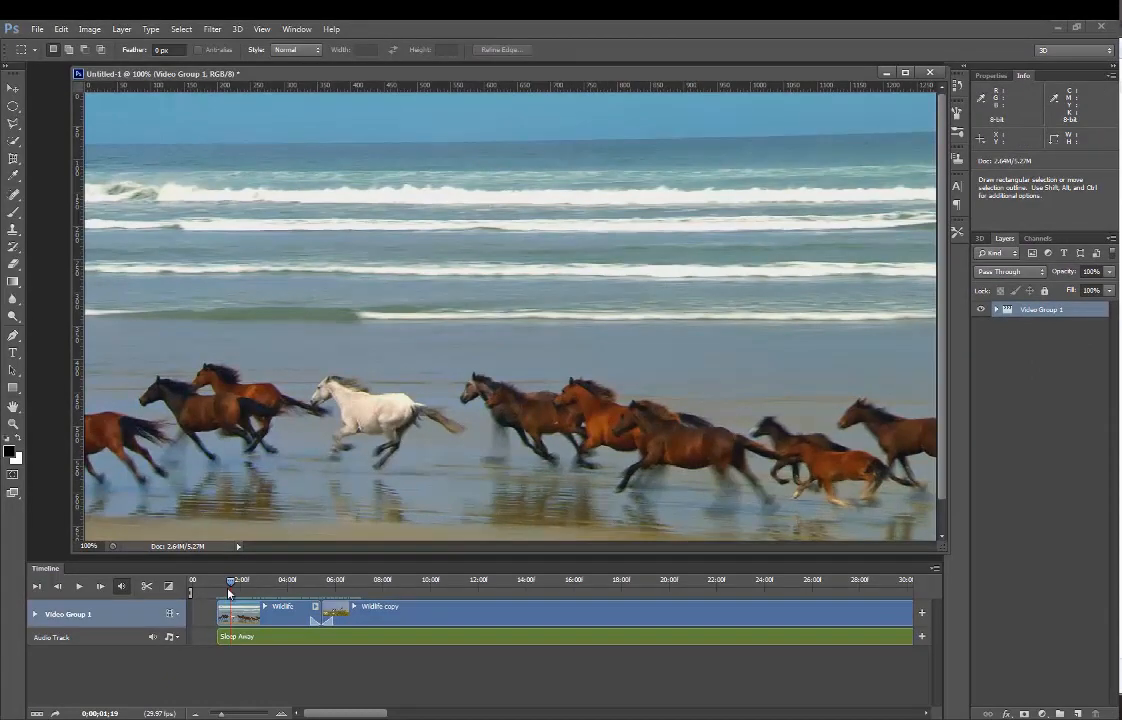
Apply Brightness/Contrast with brightness -52 and contrast 54 to the Wildlife clip at 0;00;01;29.
left_click_drag(229, 582, 280, 614)
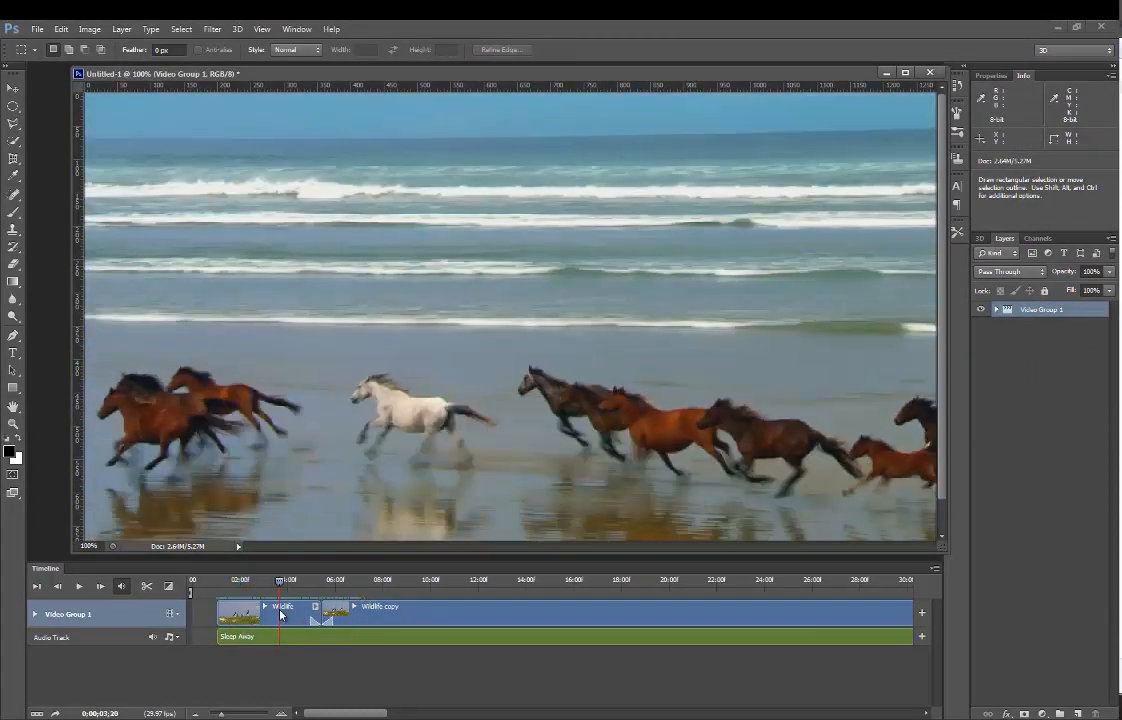
left_click(289, 614)
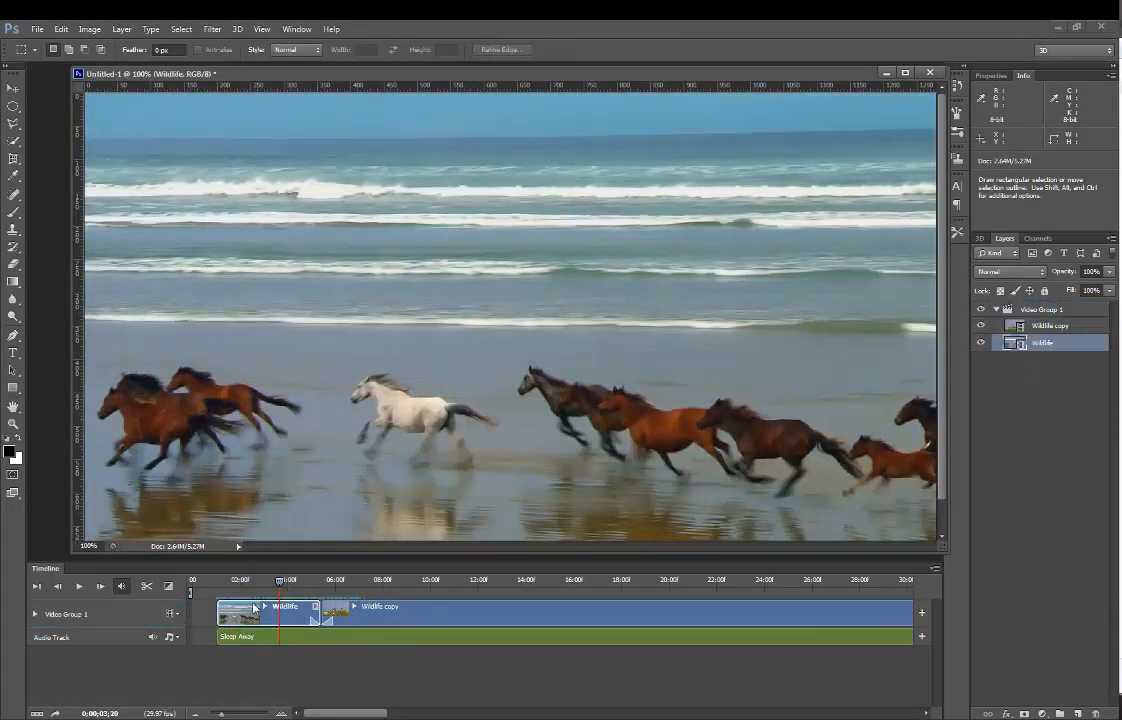
left_click_drag(269, 586, 239, 591)
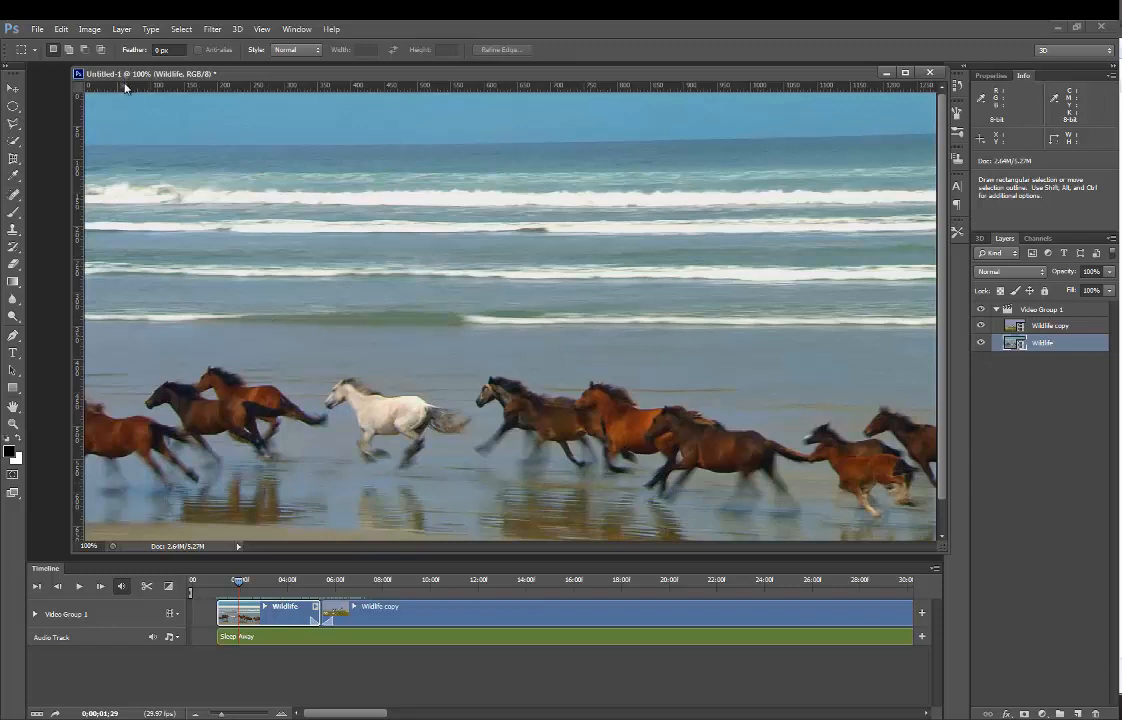
left_click(89, 29)
mouse_move(92, 60)
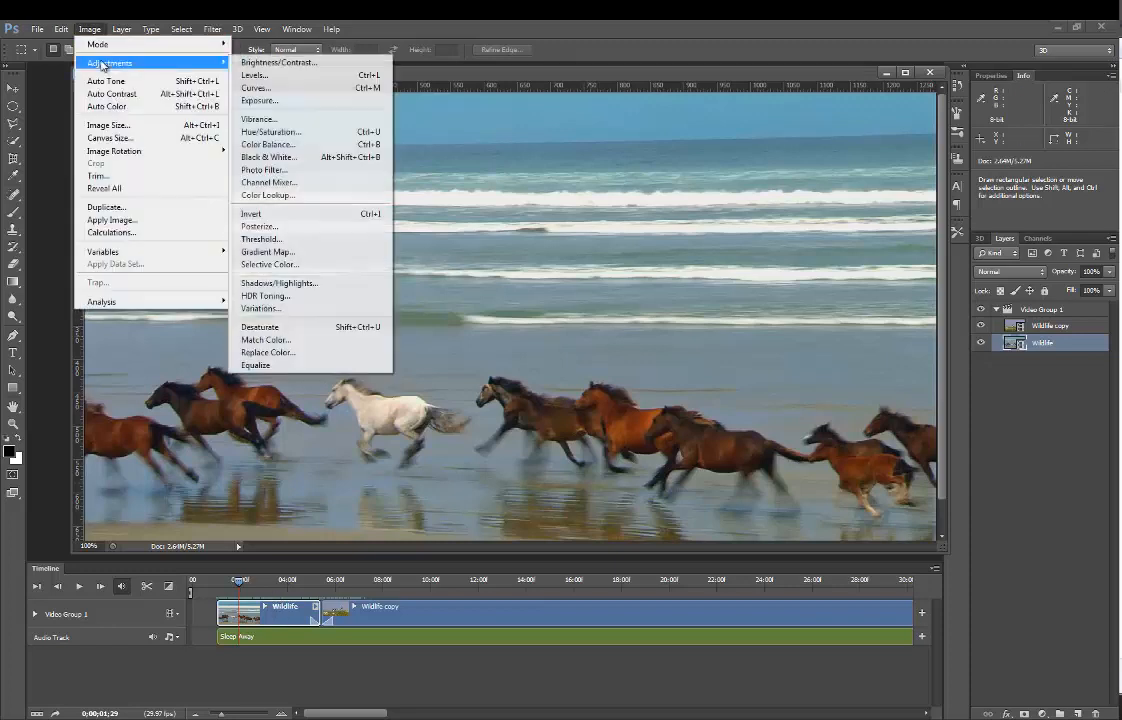
left_click(285, 69)
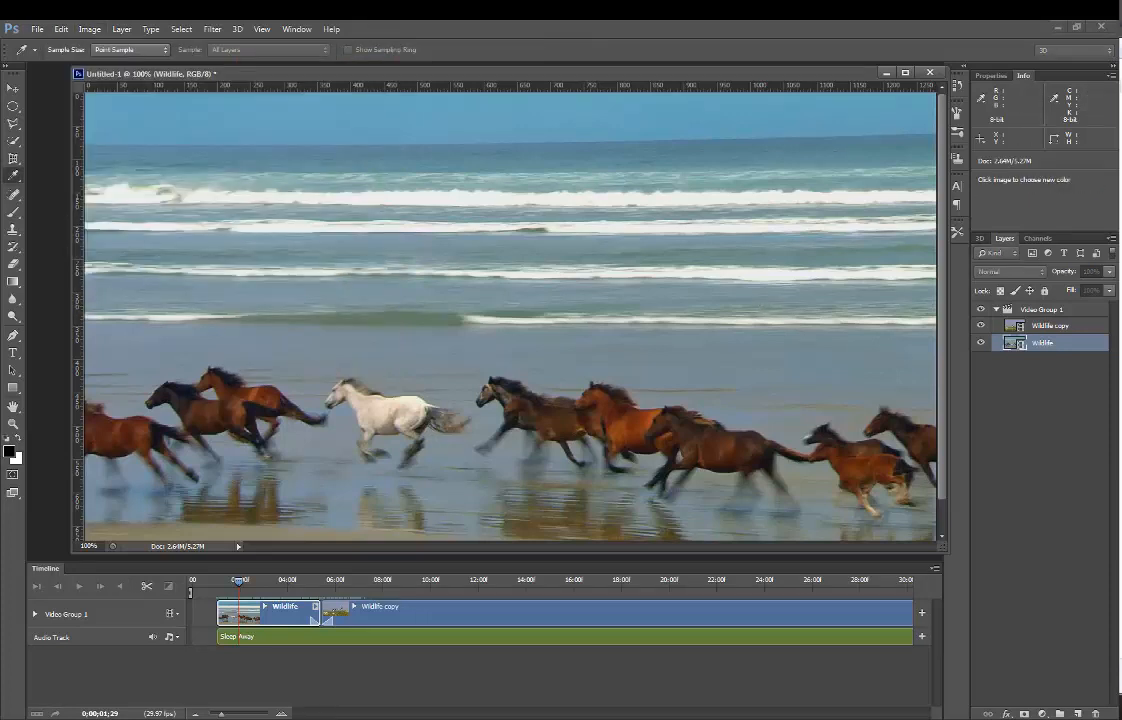
left_click_drag(685, 261, 603, 138)
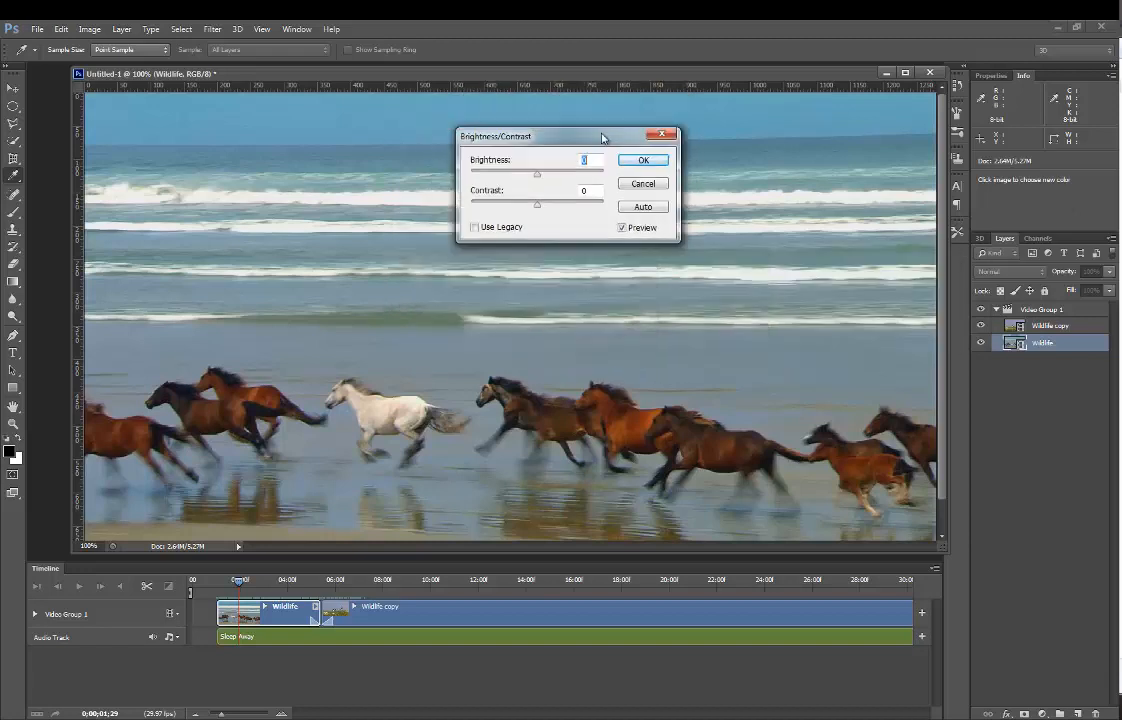
left_click_drag(533, 178, 568, 207)
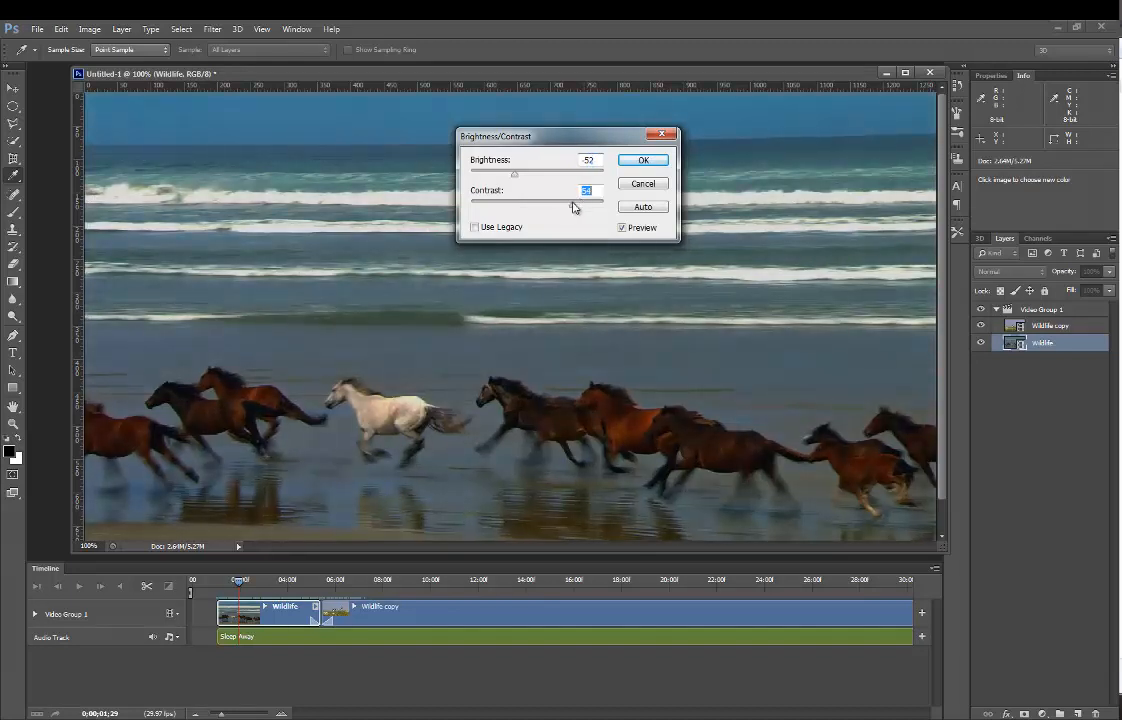
left_click(648, 162)
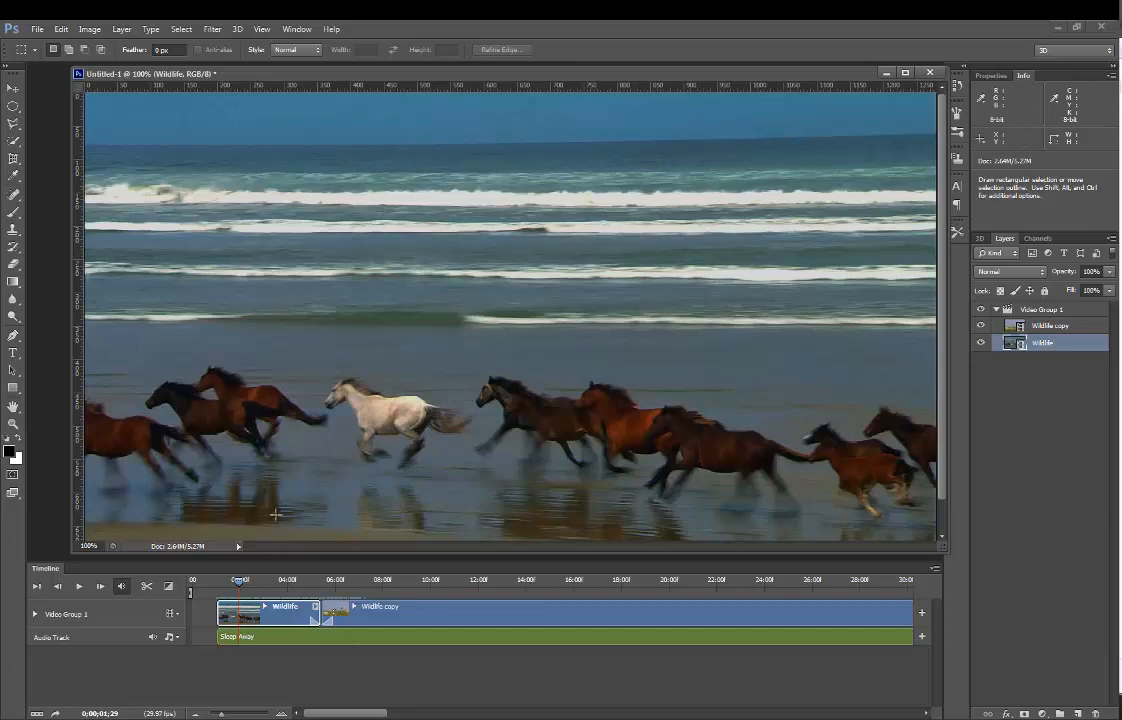
Apply Color Balance with midtone levels -40, -32 and -20 to the Wildlife frame, and move the playhead back to 0;00;01;19.
left_click(89, 29)
mouse_move(146, 66)
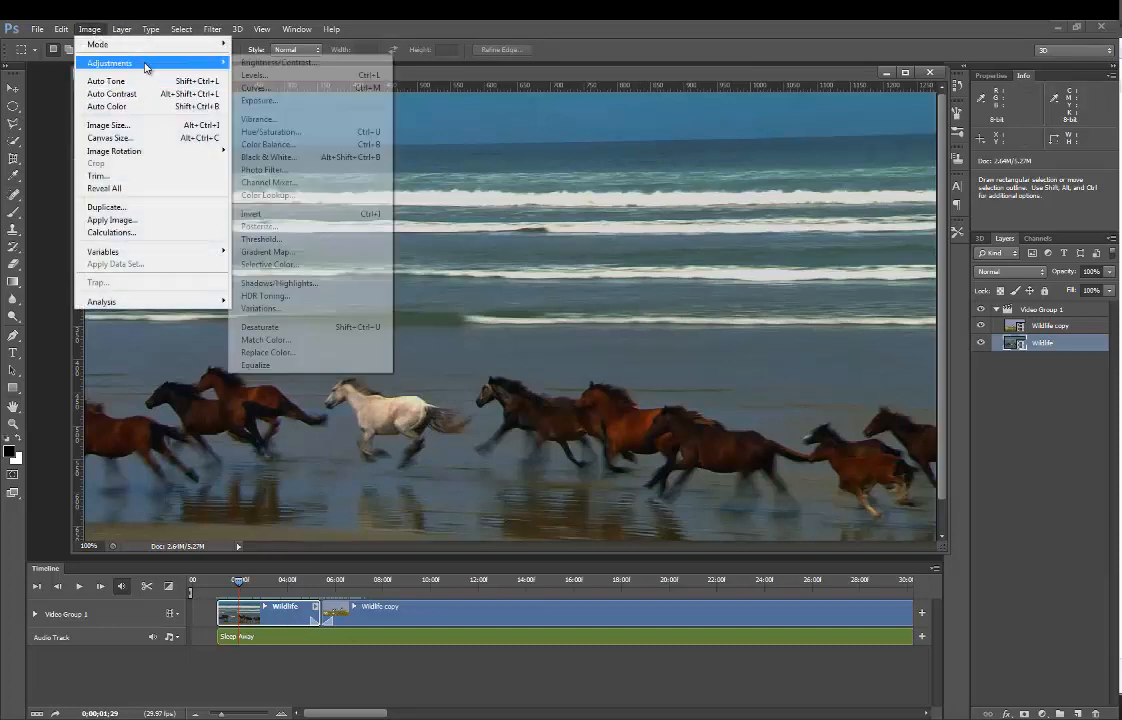
left_click(270, 144)
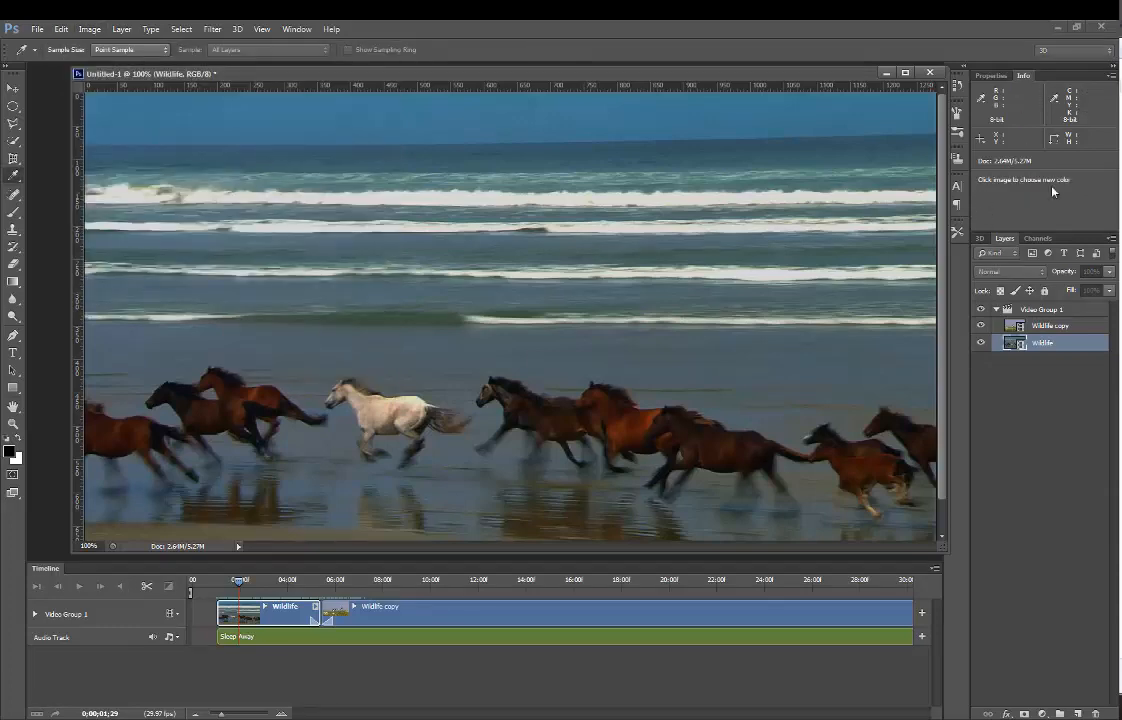
left_click_drag(708, 214, 616, 106)
left_click_drag(670, 171, 691, 173)
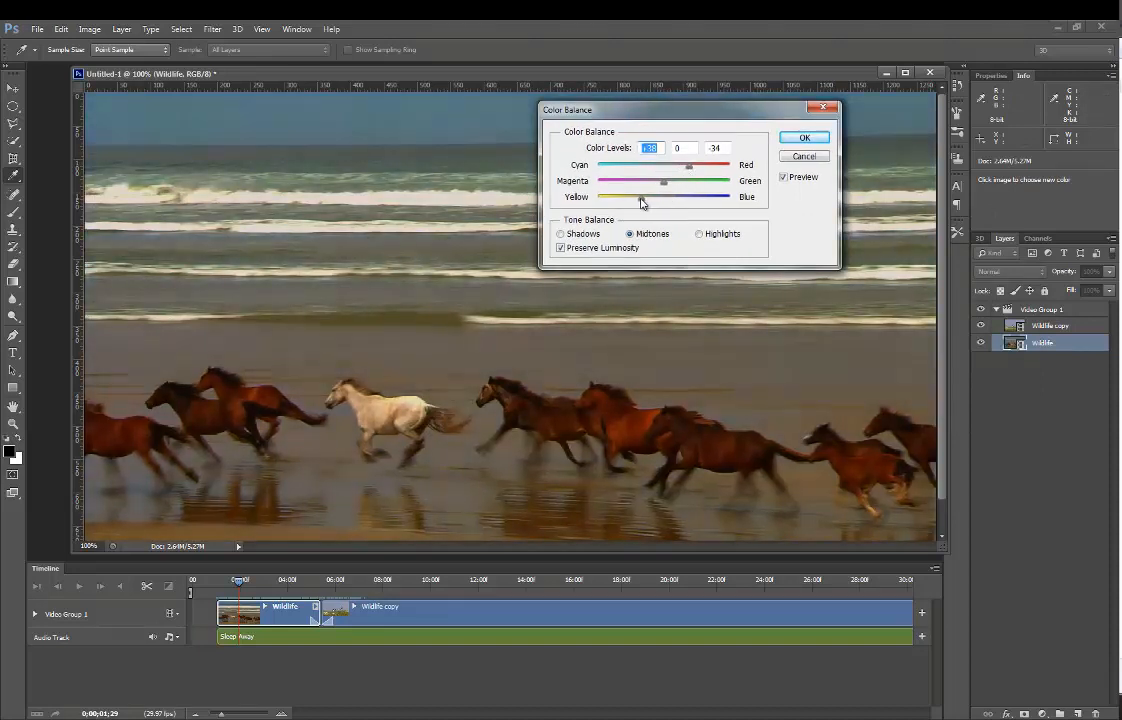
left_click(651, 204)
left_click_drag(685, 172, 643, 188)
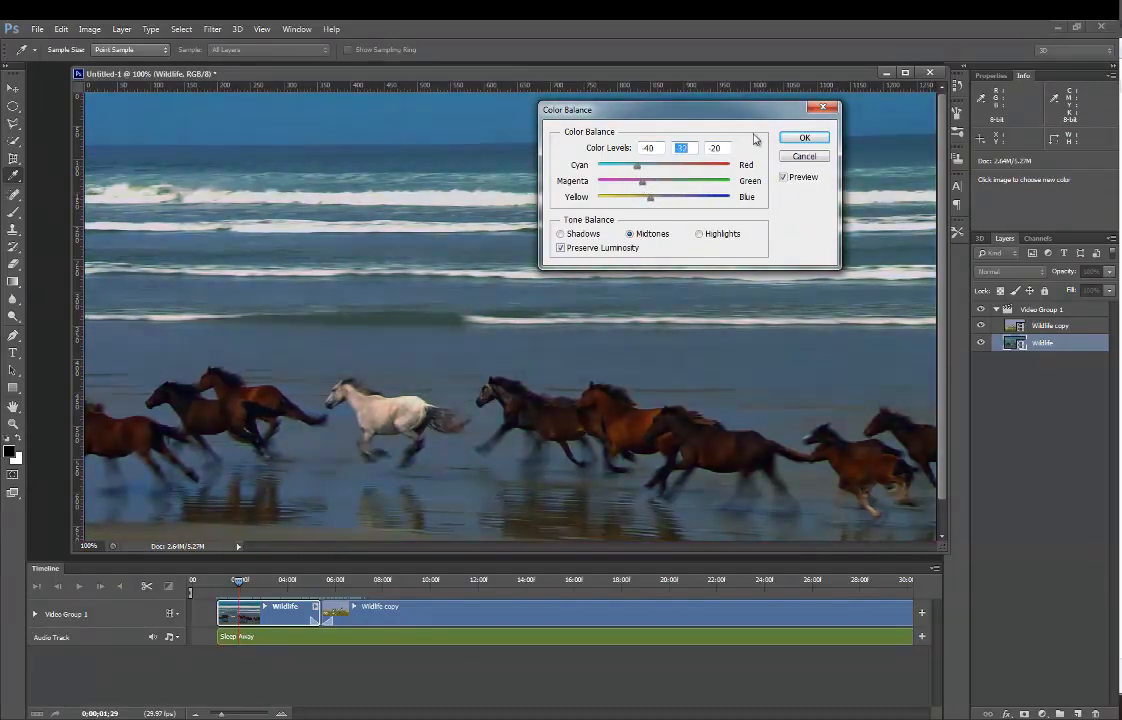
left_click(797, 137)
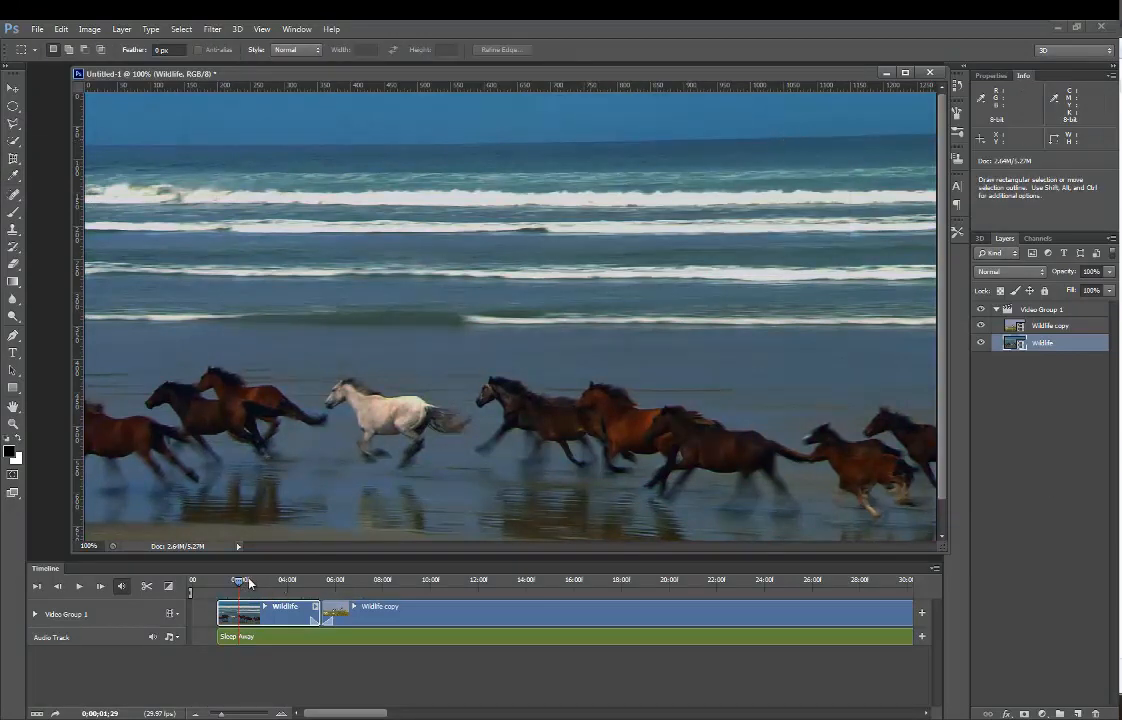
mouse_move(240, 581)
left_mouse_down()
mouse_move(258, 581)
mouse_move(233, 590)
left_mouse_up()
key("Left")
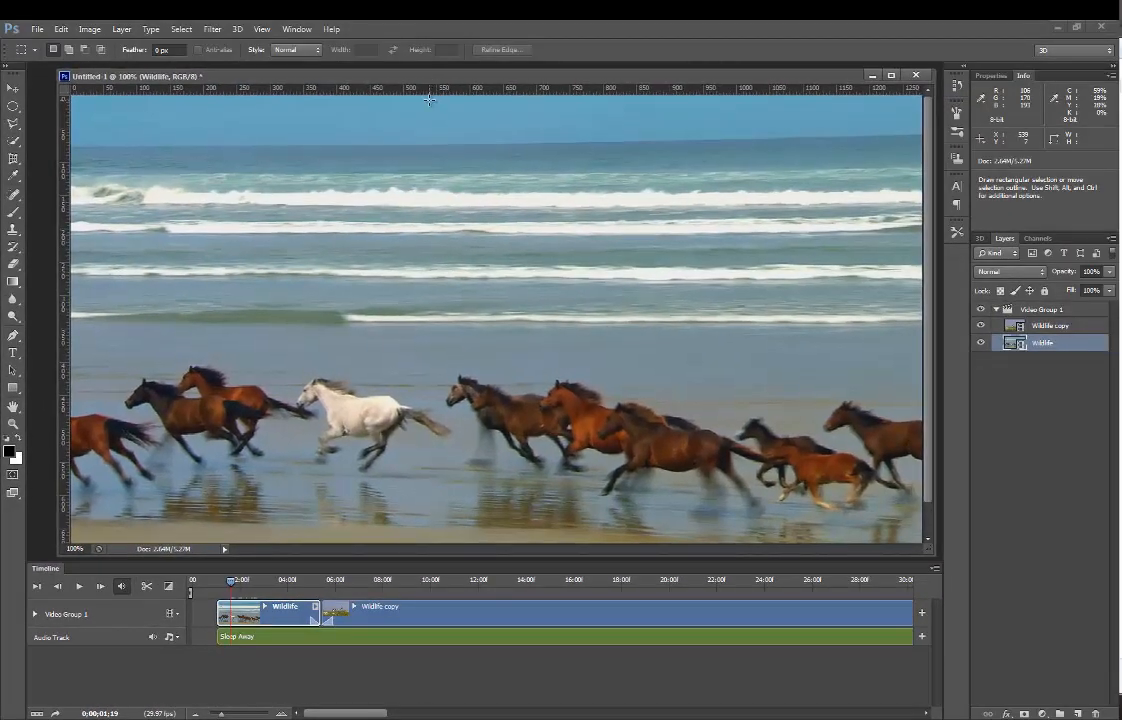
Open the Render Video export settings and reposition the dialog over the image.
left_click(37, 29)
mouse_move(72, 241)
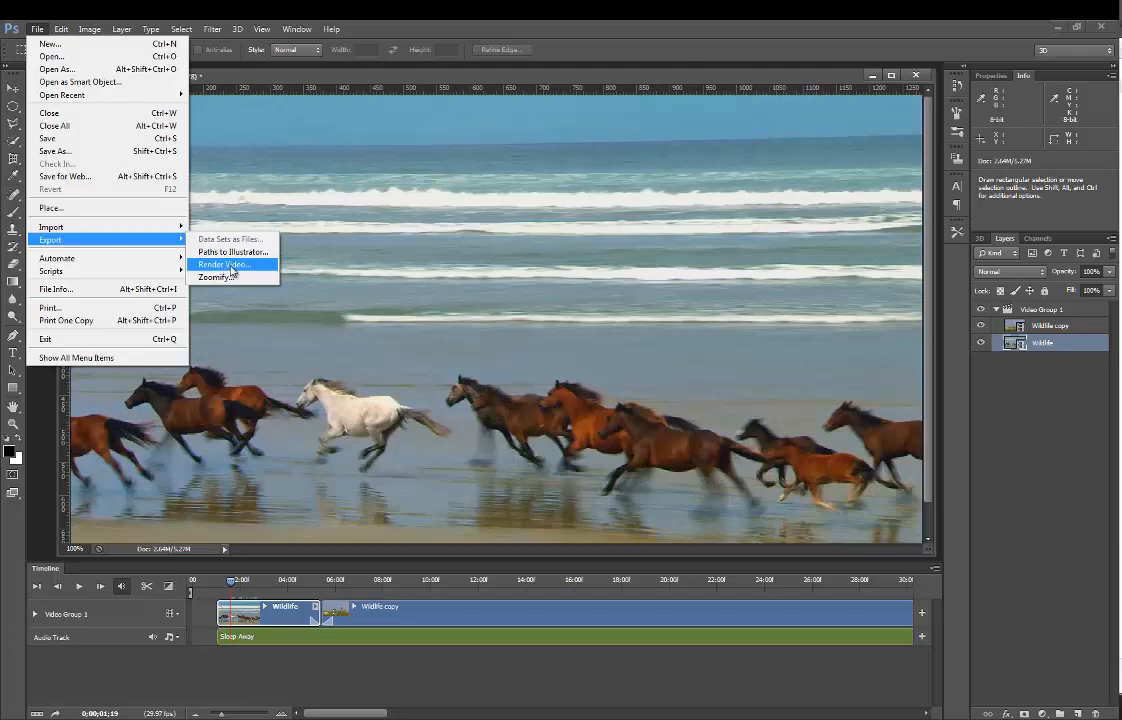
left_click(228, 265)
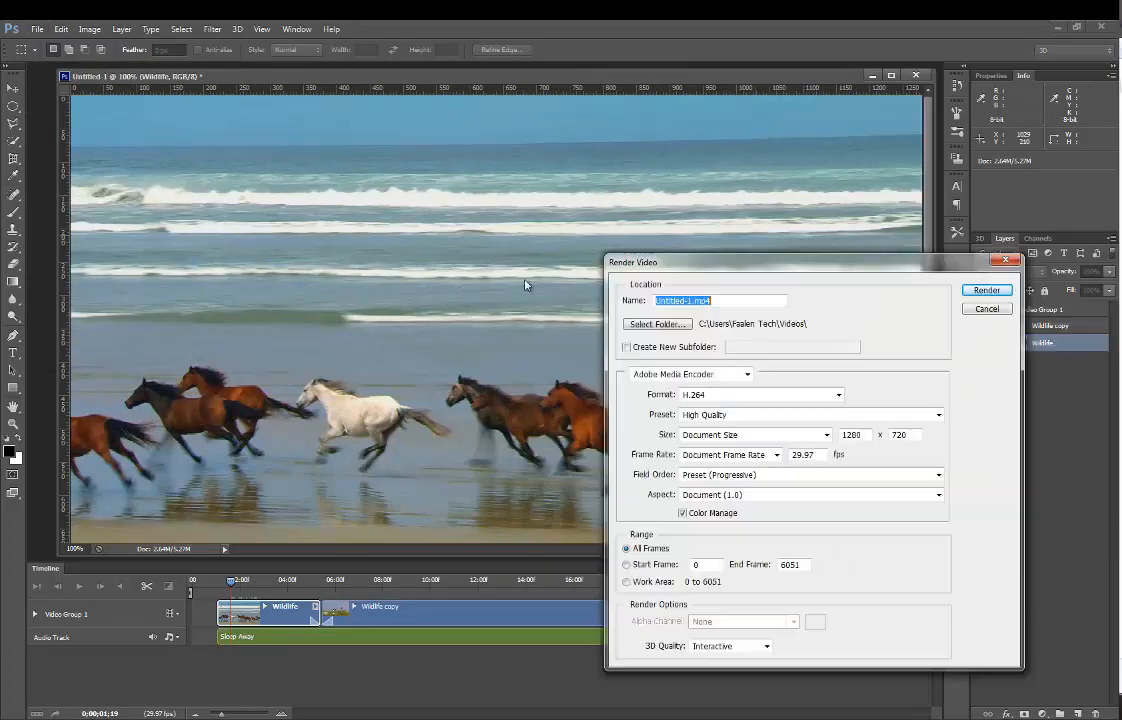
left_click_drag(689, 256, 323, 132)
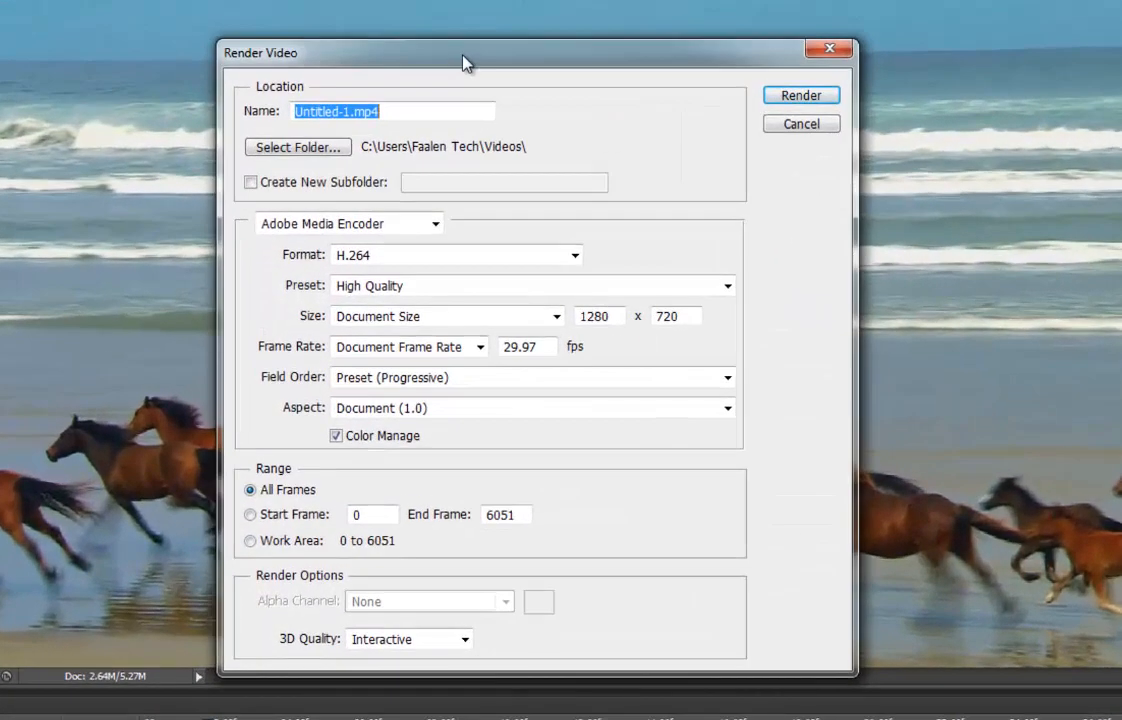
left_click_drag(463, 63, 528, 55)
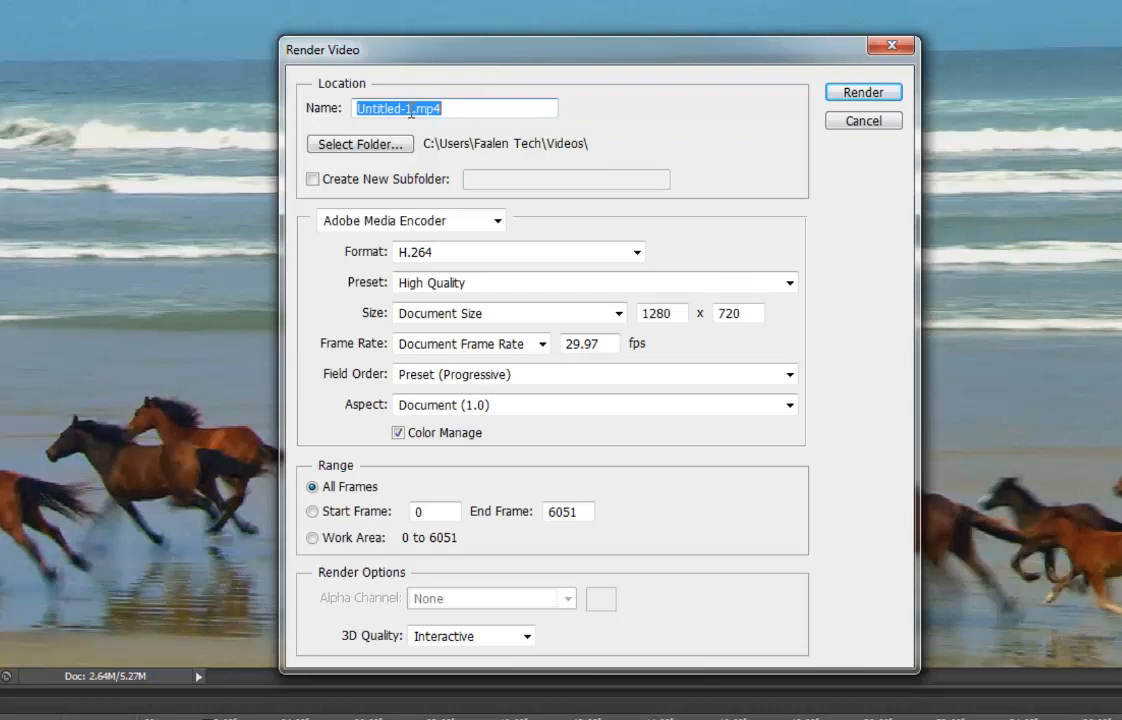
Keep the output name Untitled-1.mp4 and set the render folder to exercise files on the Desktop.
double_click(385, 108)
left_click(469, 110)
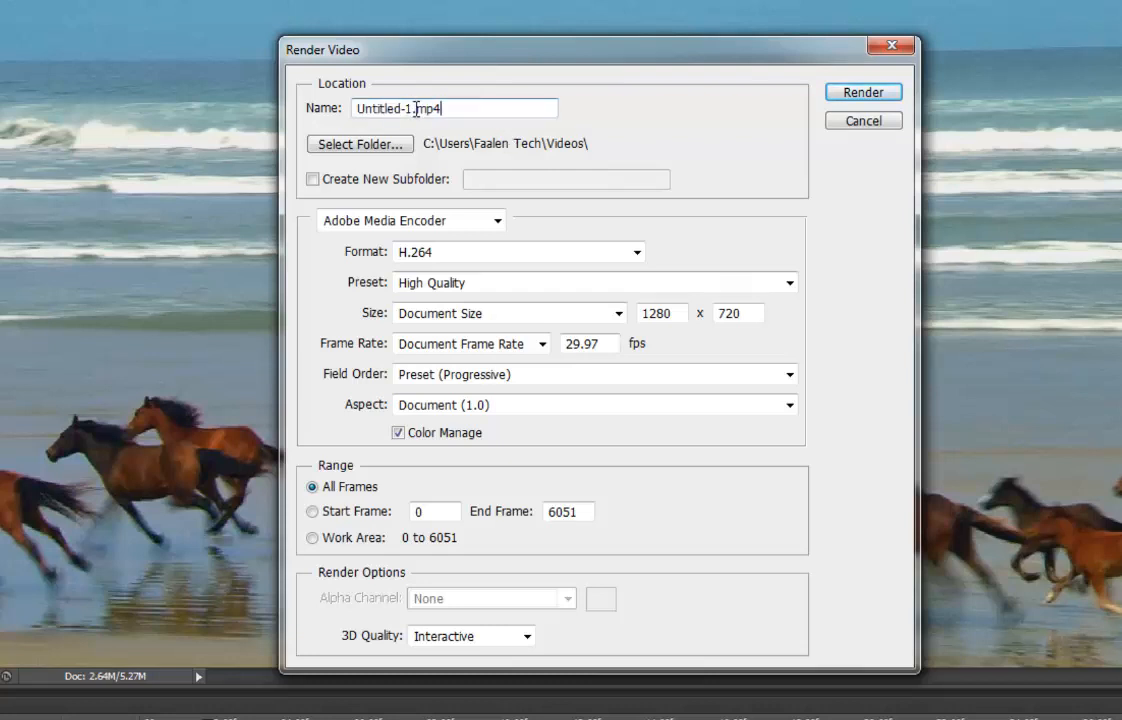
left_click_drag(416, 108, 462, 108)
left_click(385, 148)
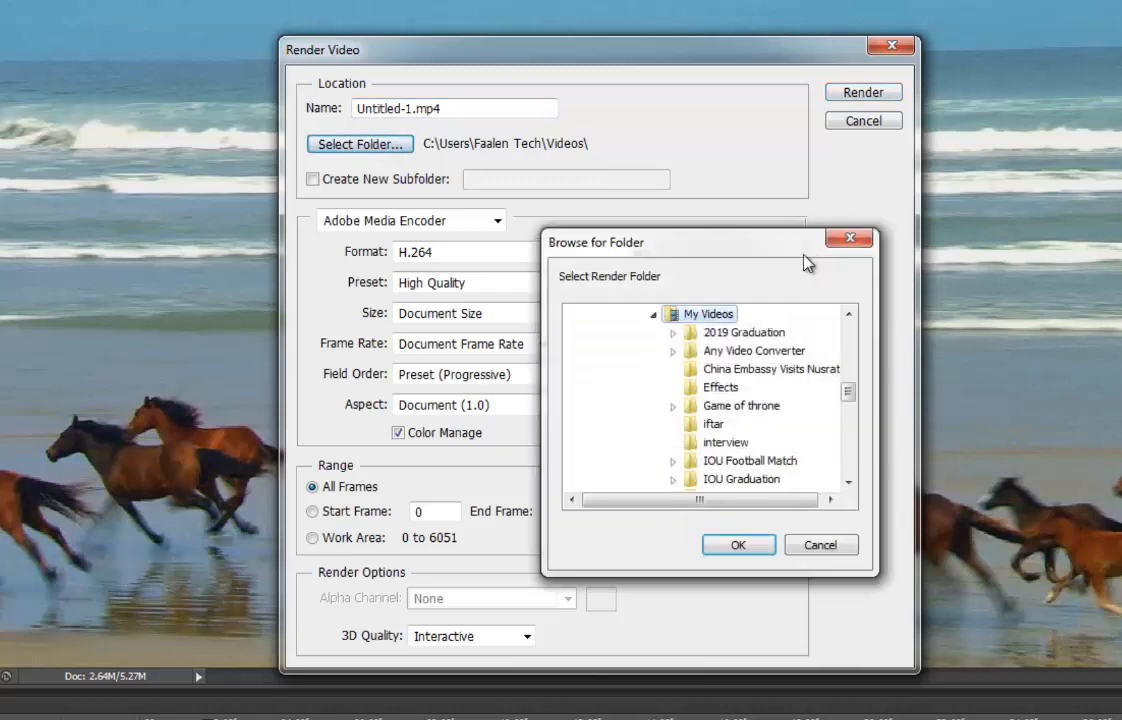
left_click_drag(725, 255, 556, 225)
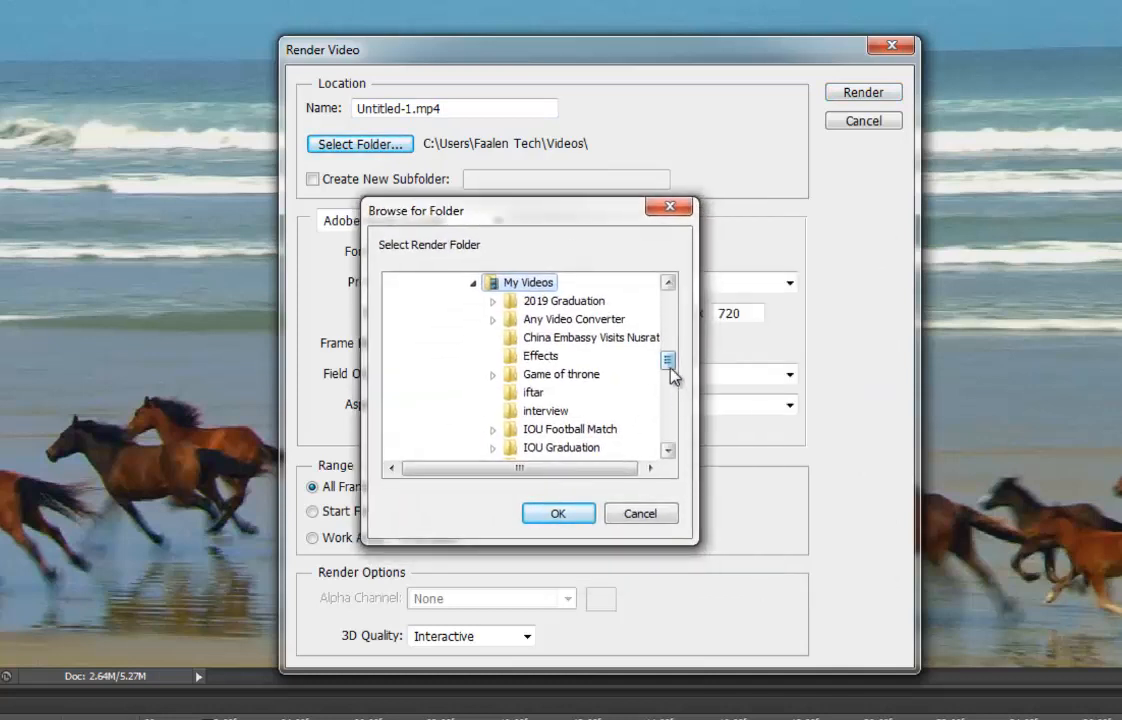
left_click_drag(670, 366, 673, 311)
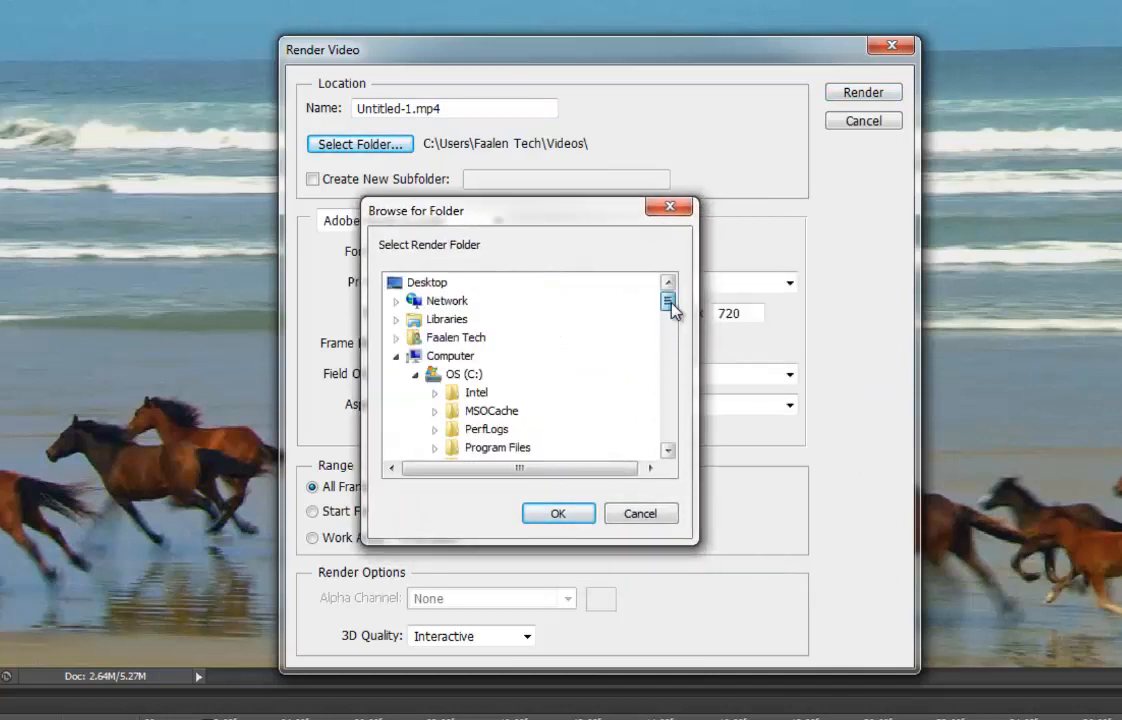
left_click(397, 356)
scroll(420, 385, "down", 2)
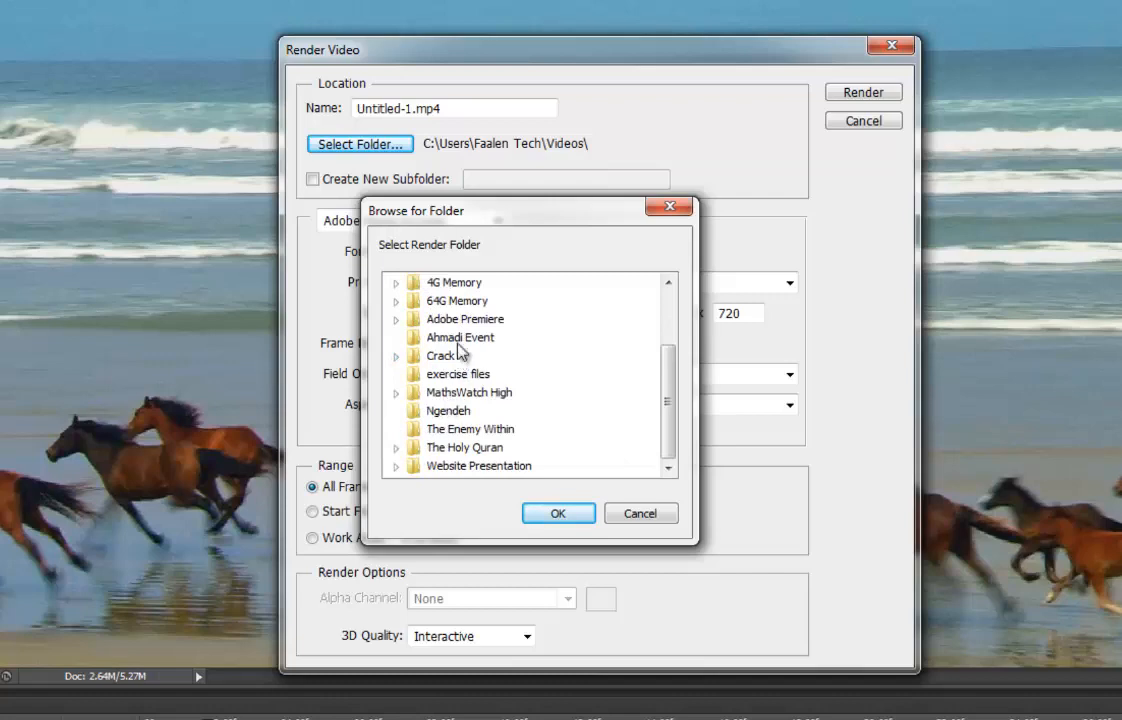
left_click(458, 374)
left_click(557, 512)
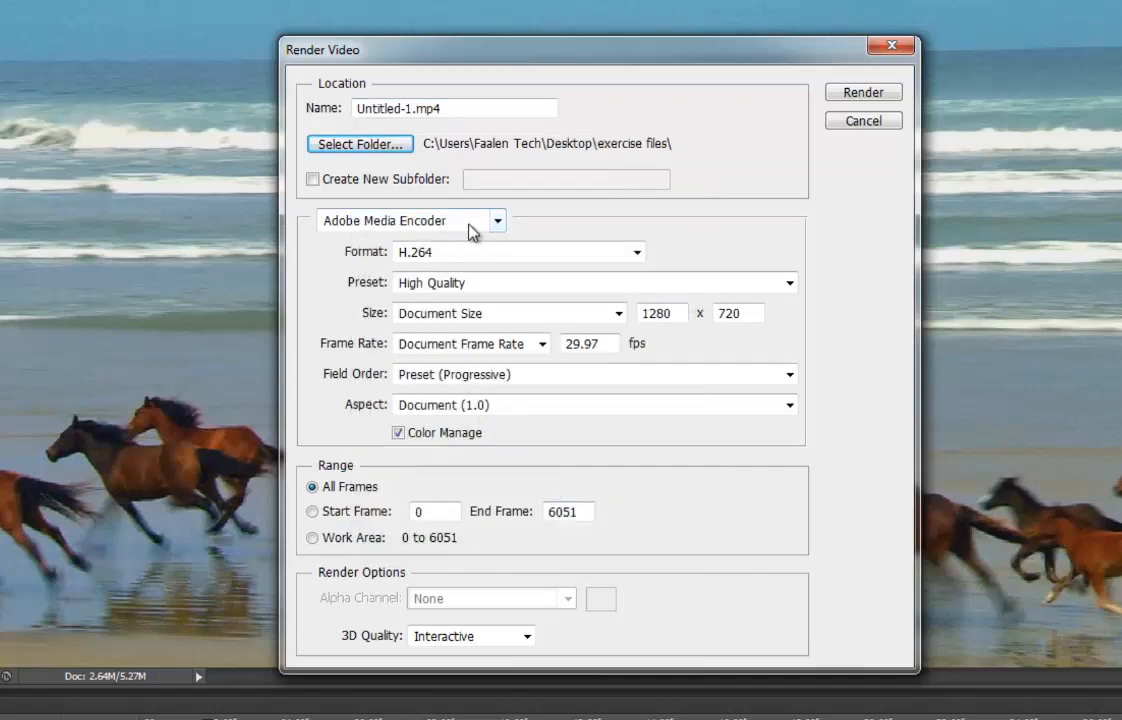
Review the encoder, format and preset choices, keeping Adobe Media Encoder, H.264 and High Quality.
left_click(499, 222)
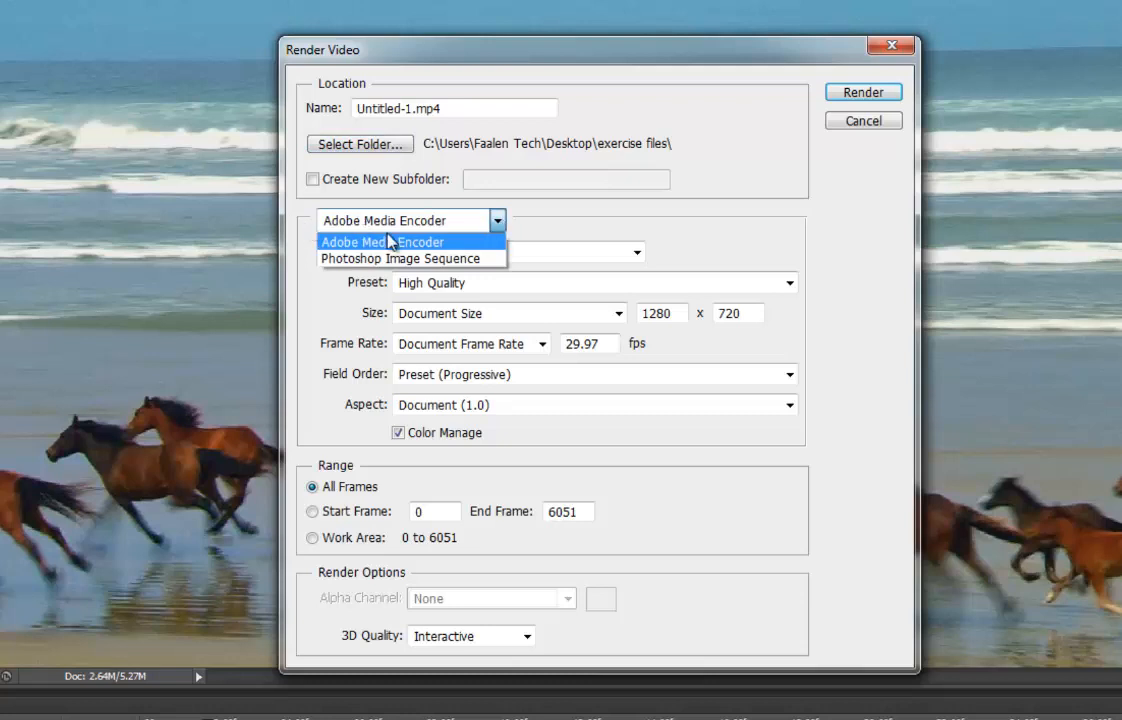
left_click(615, 216)
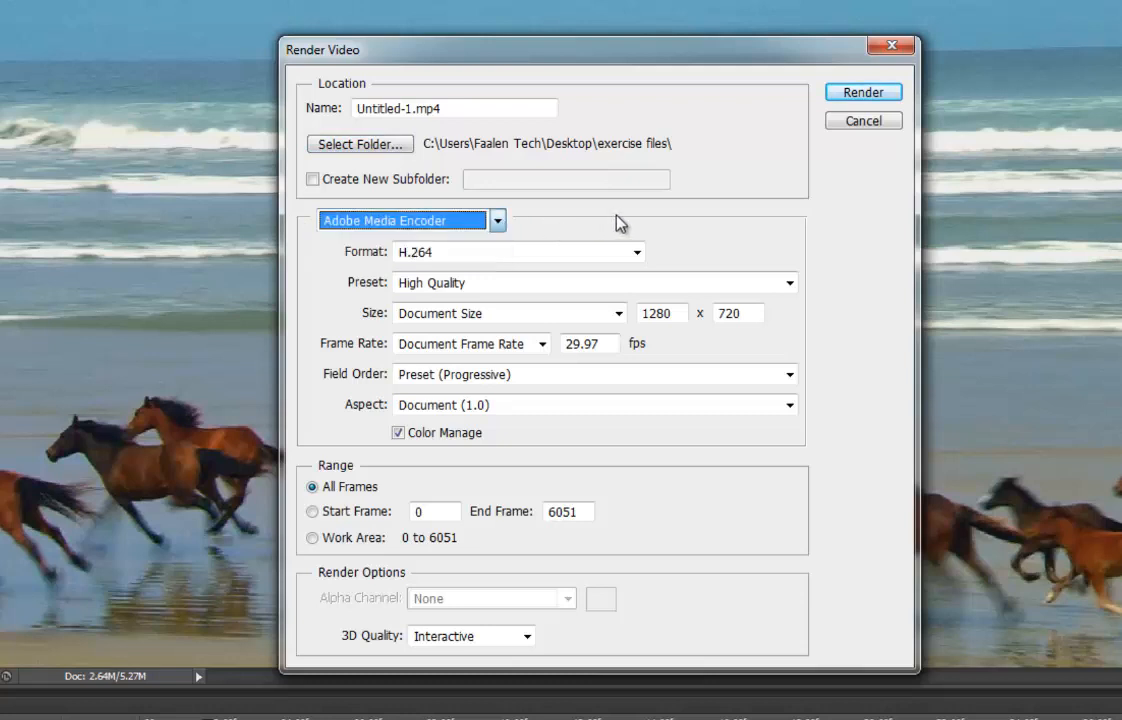
left_click(525, 258)
left_click(525, 258)
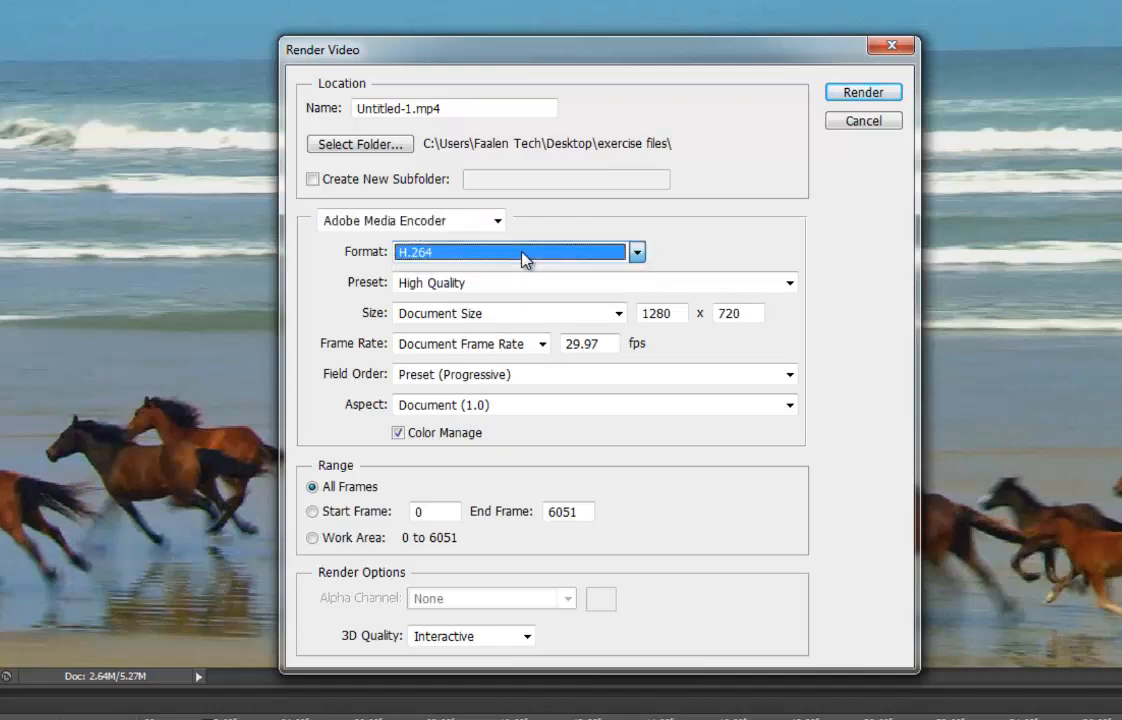
left_click(485, 290)
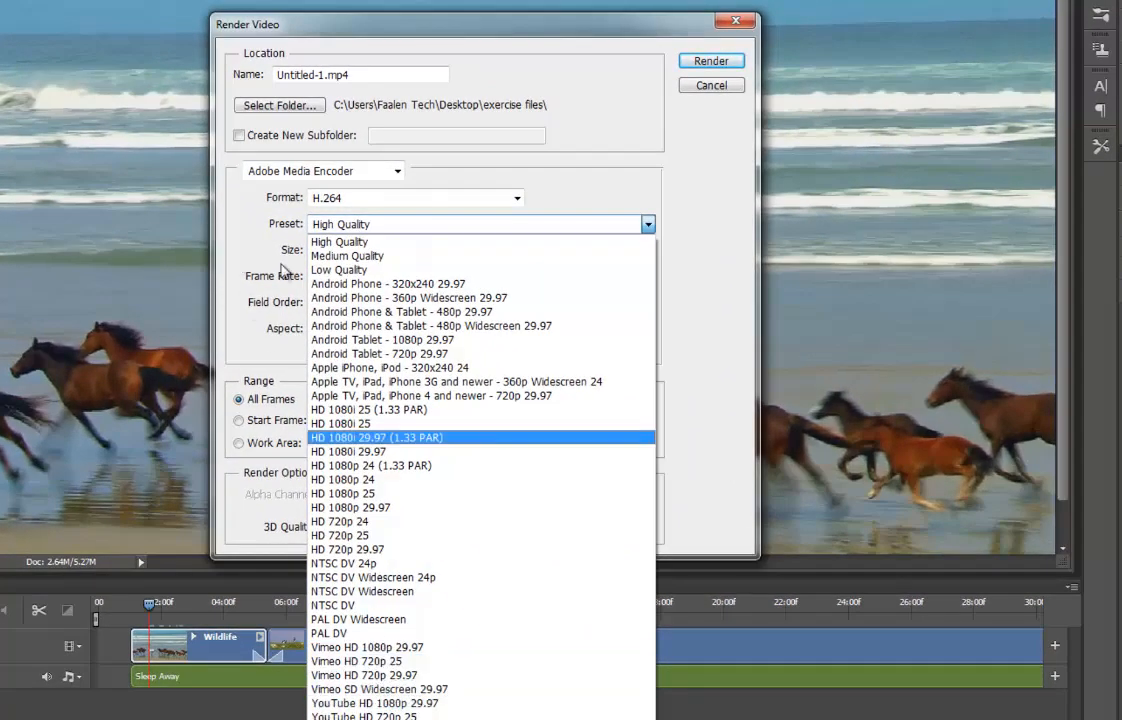
left_click(522, 244)
key("Tab")
key("Tab")
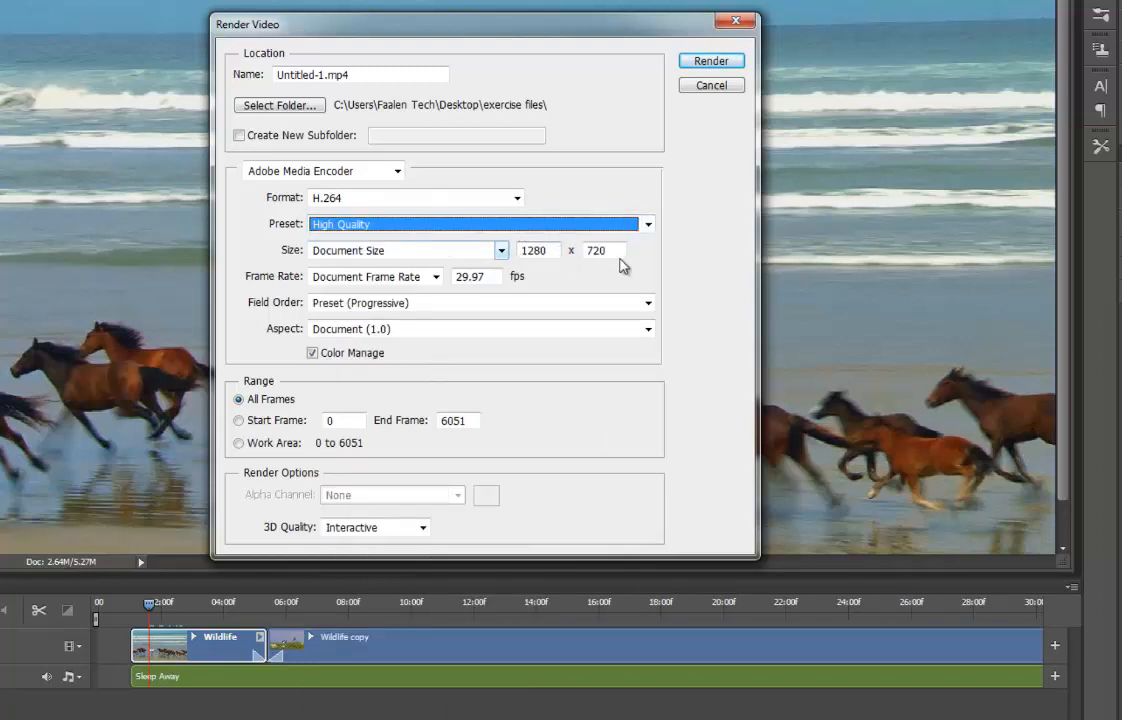
Review the output dimensions and the available size presets, keeping Document Size.
left_click_drag(547, 249, 509, 253)
left_click(604, 250)
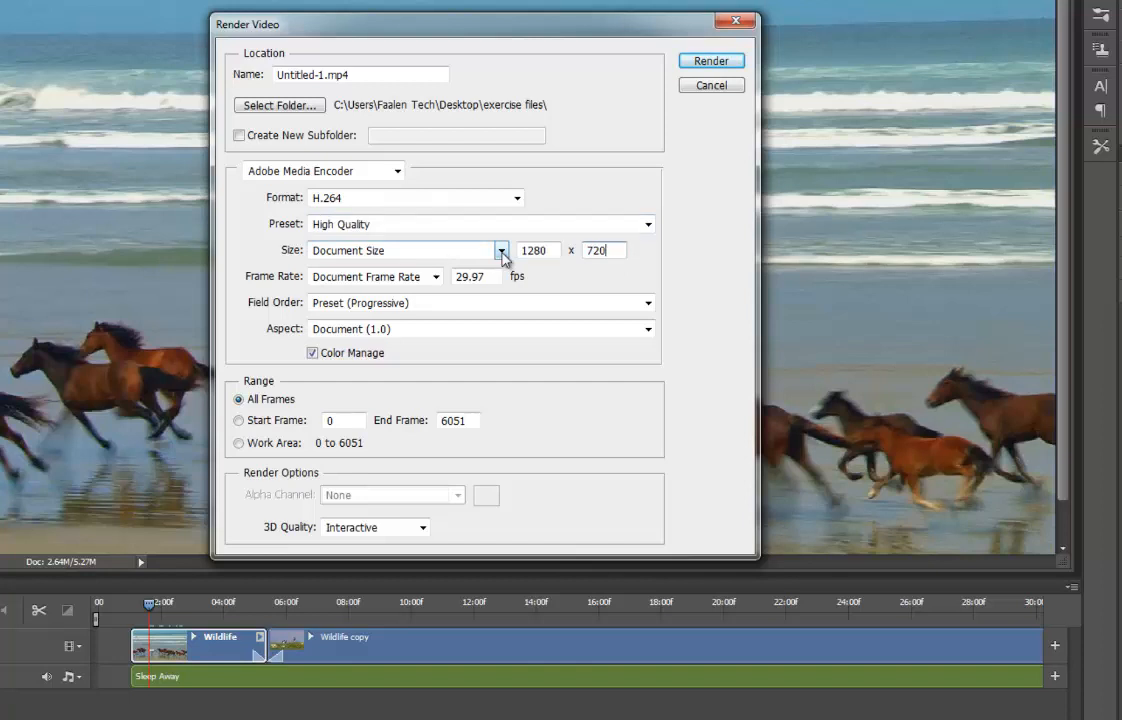
left_click(501, 251)
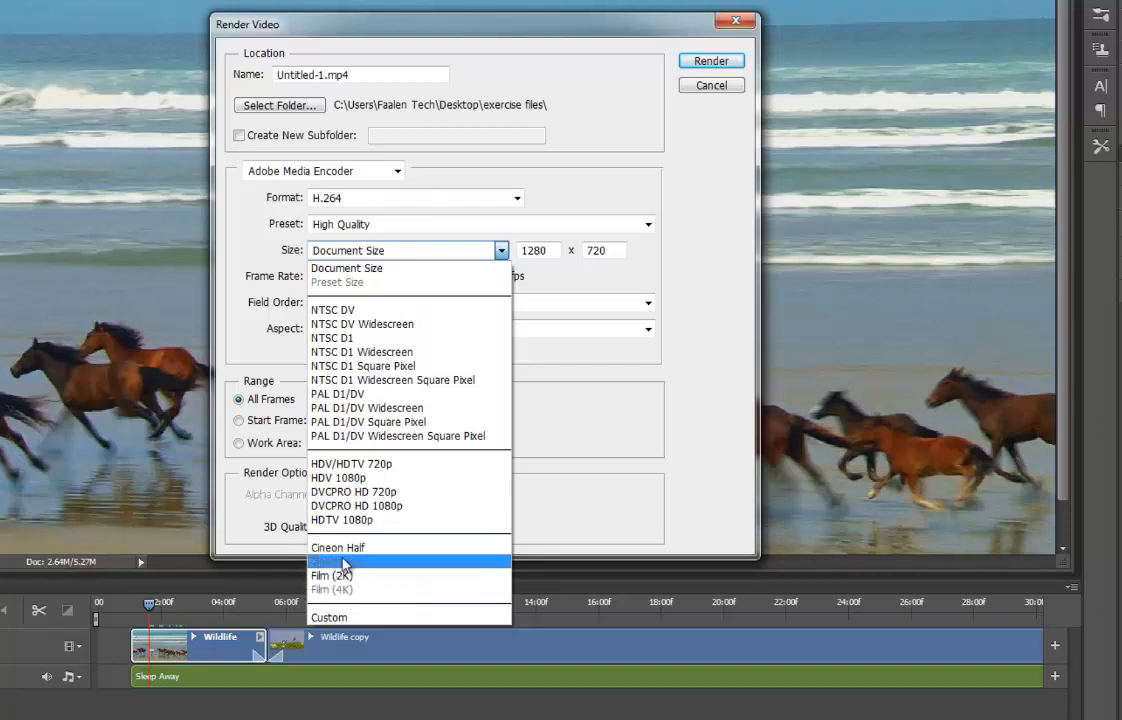
left_click(288, 268)
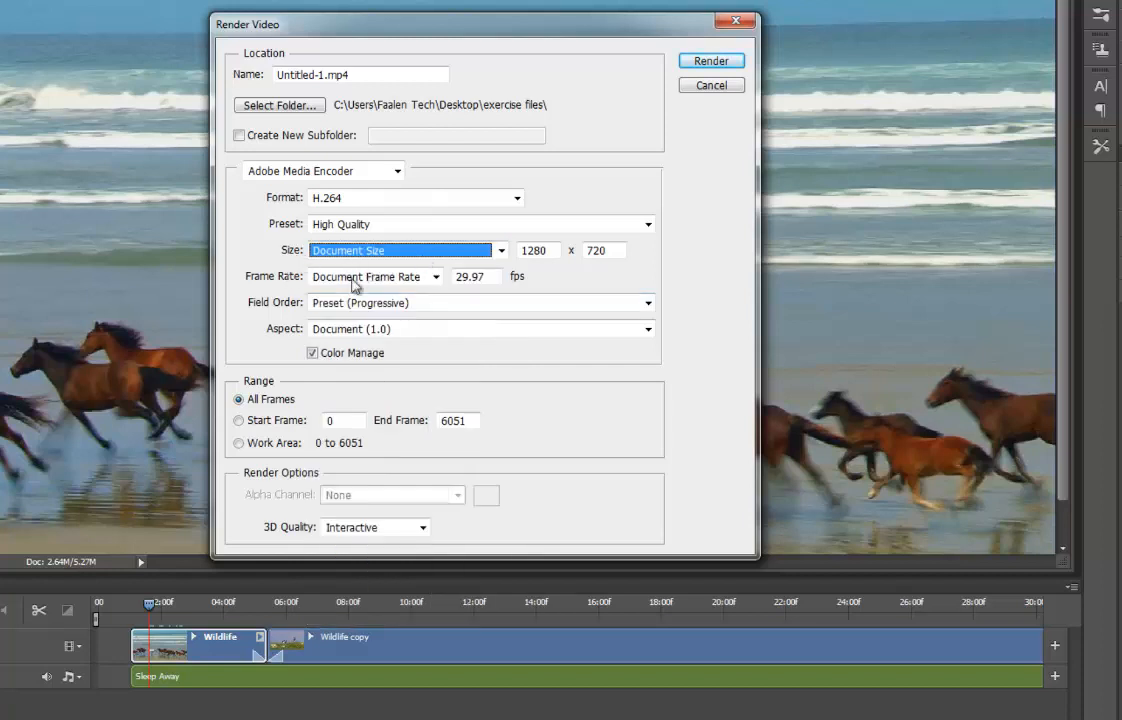
Set the export frame rate to 24 fps and render the video.
left_click(437, 279)
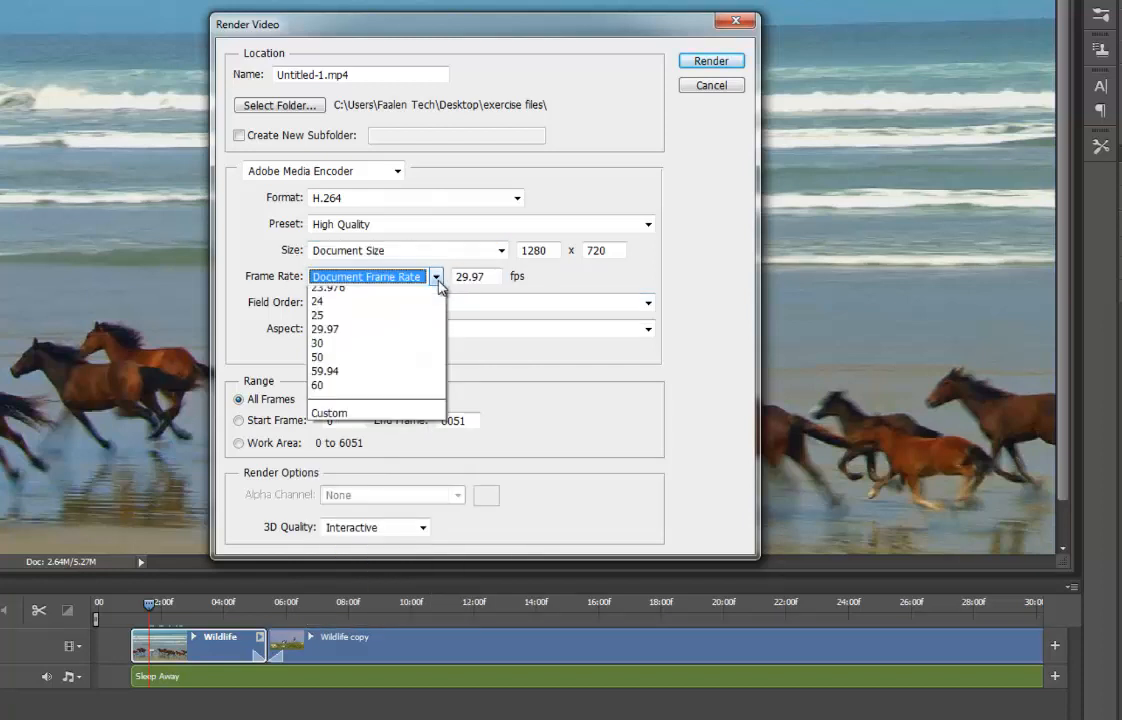
left_click(279, 300)
left_click_drag(488, 277, 446, 279)
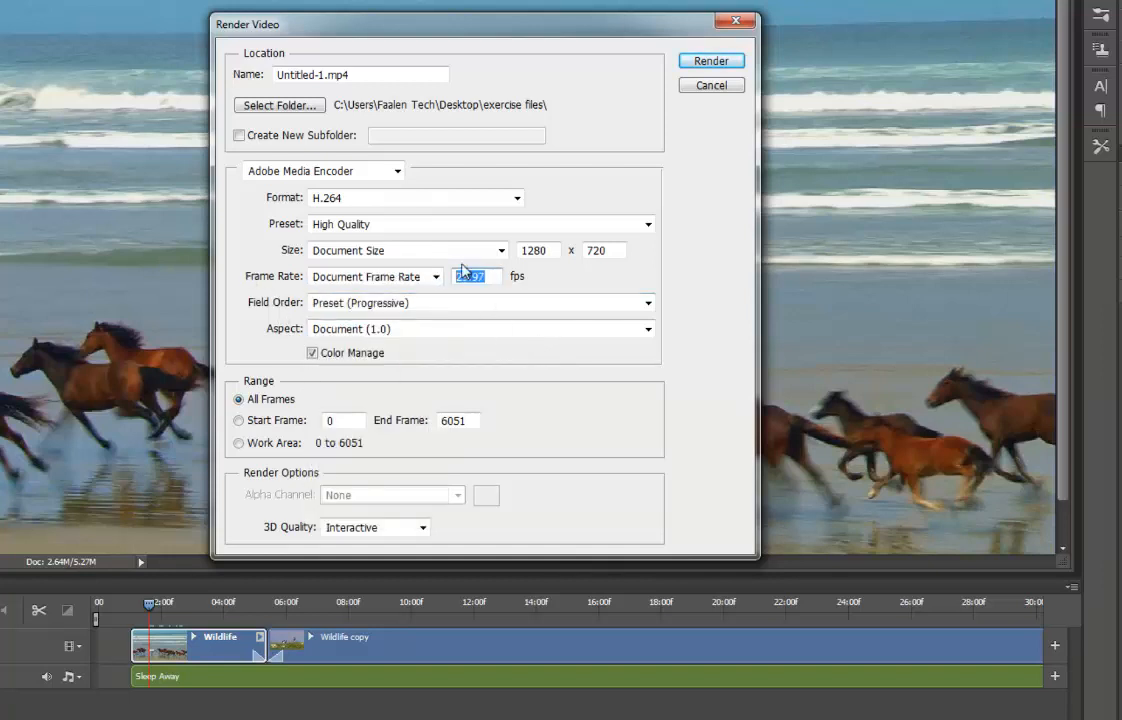
left_click_drag(472, 280, 413, 268)
type("24")
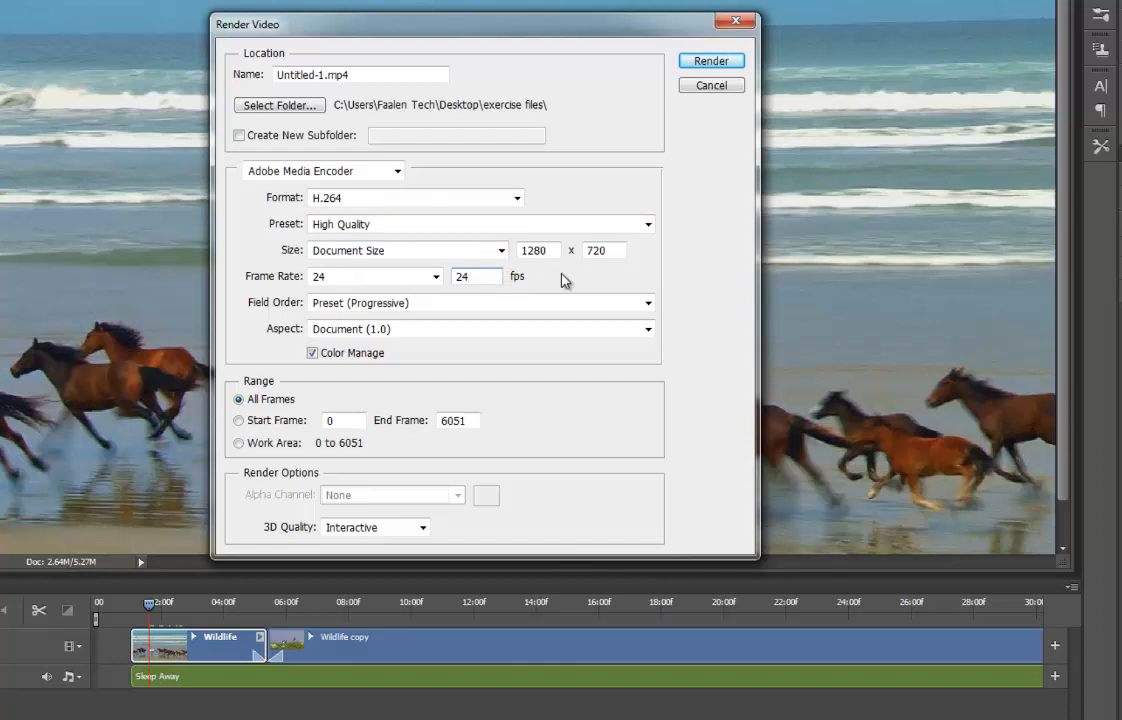
key("ctrl+a")
left_click(489, 280)
left_click(711, 62)
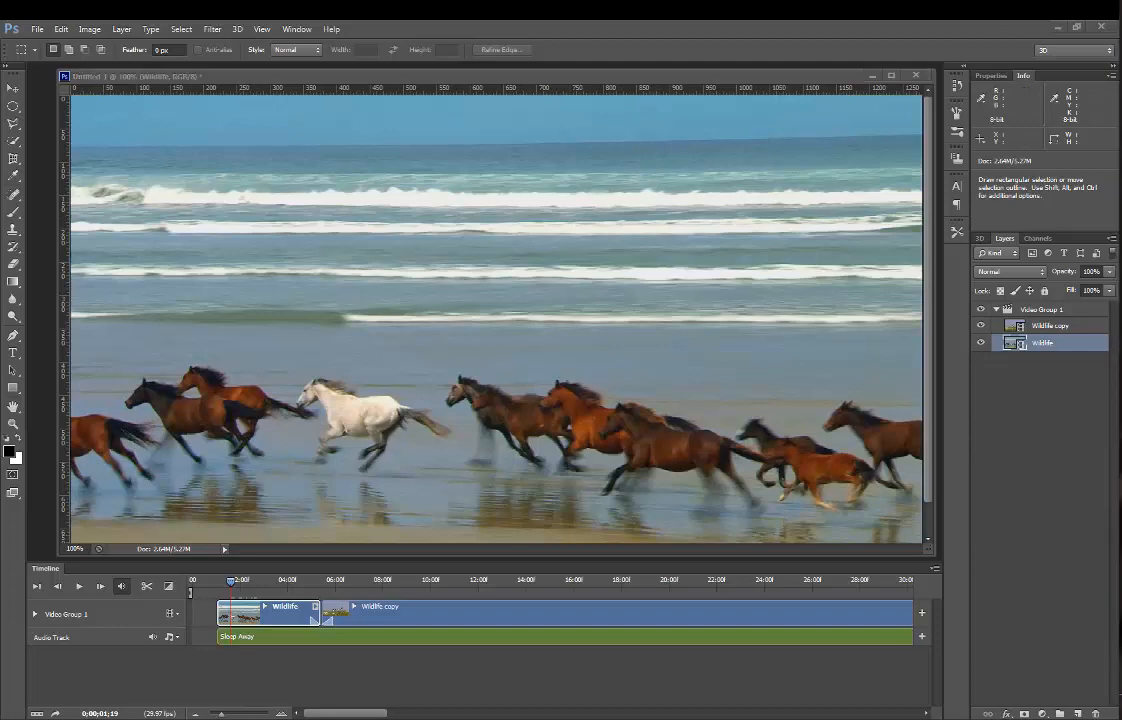
Switch to the exercise files folder in Windows Explorer and play the rendered Untitled-1 video in VLC media player.
left_click_drag(1121, 150, 429, 174)
left_click(345, 261)
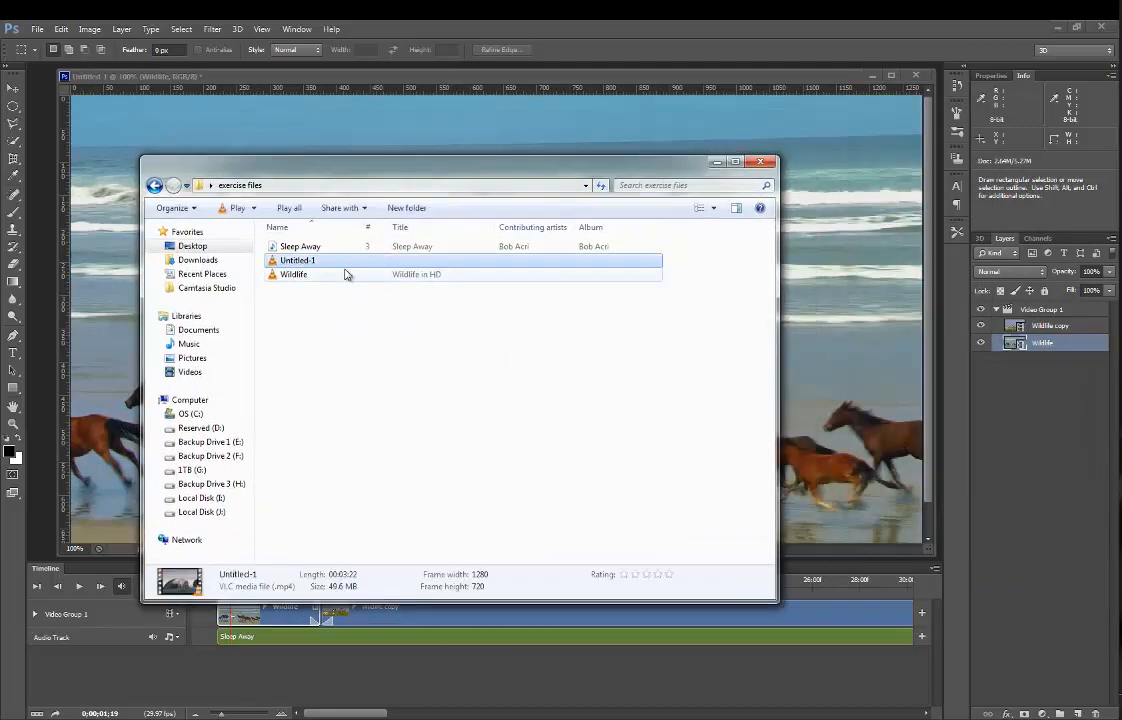
double_click(316, 261)
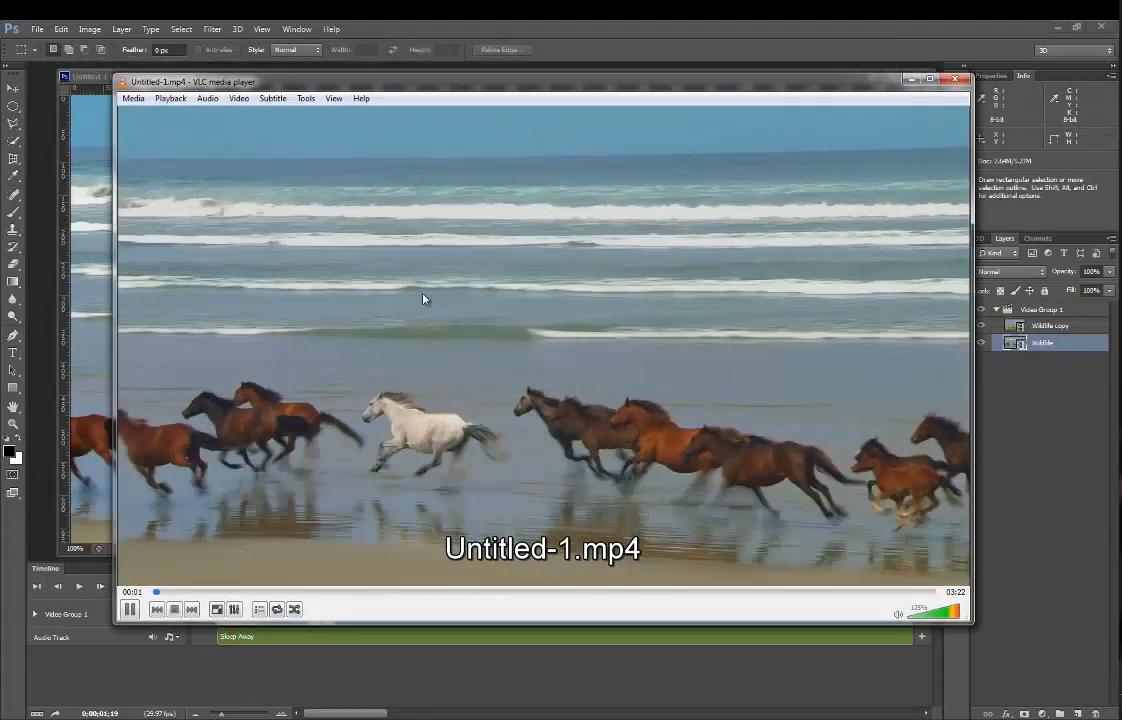
Watch the rendered video with the volume lowered to 85%, pause it, and close VLC to return to Photoshop.
scroll(418, 285, "up", 1)
scroll(406, 300, "down", 4)
scroll(408, 430, "down", 4)
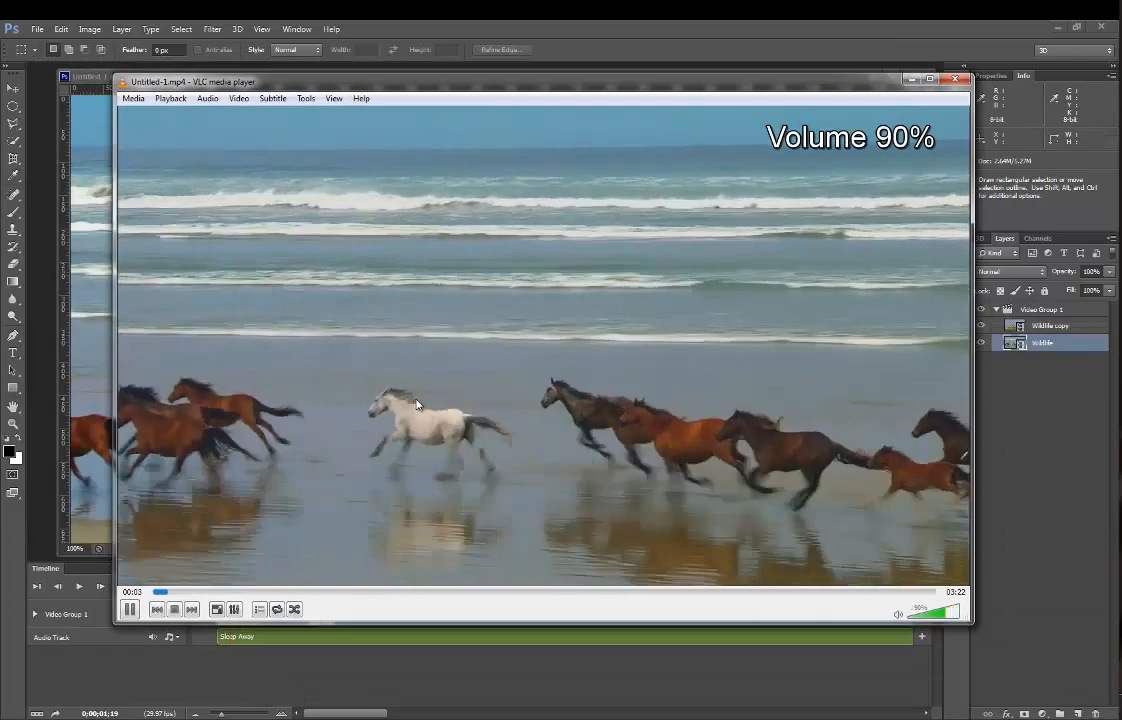
scroll(410, 420, "up", 1)
scroll(416, 392, "down", 2)
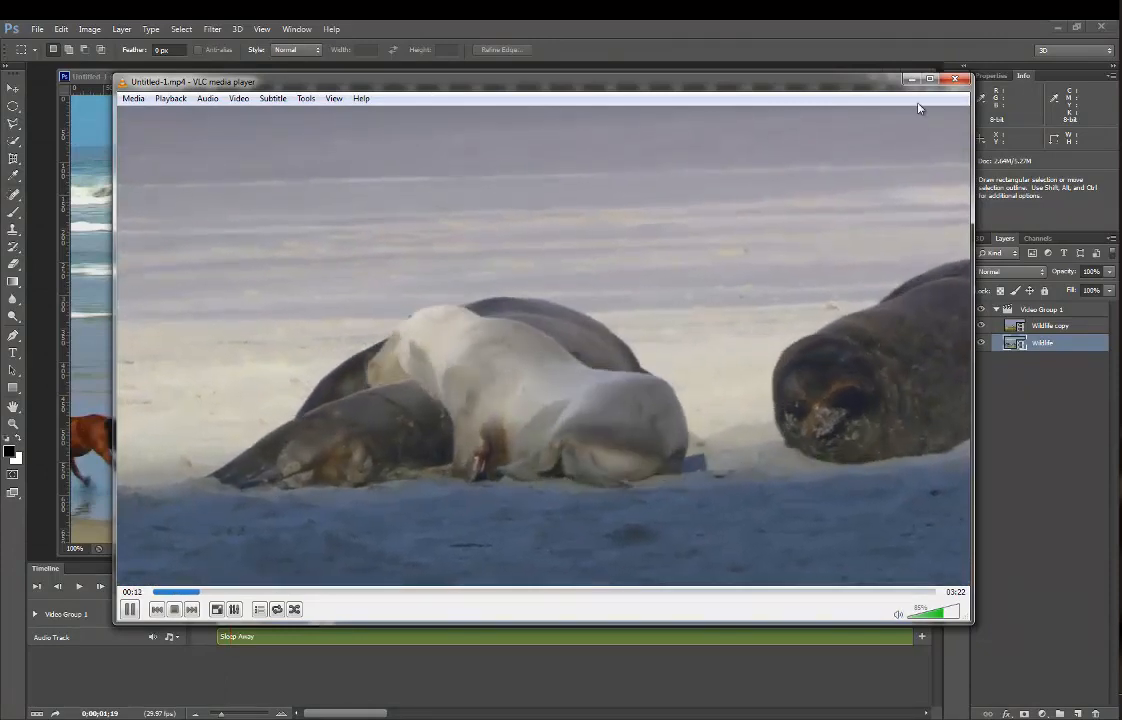
key("space")
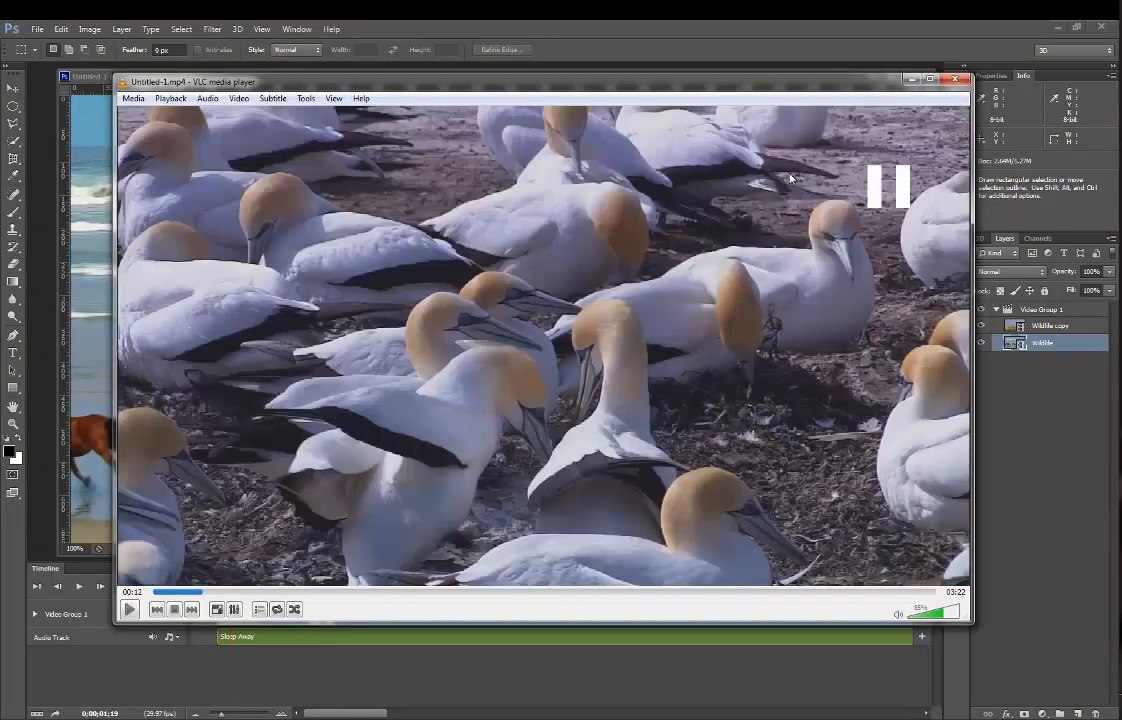
left_click(953, 80)
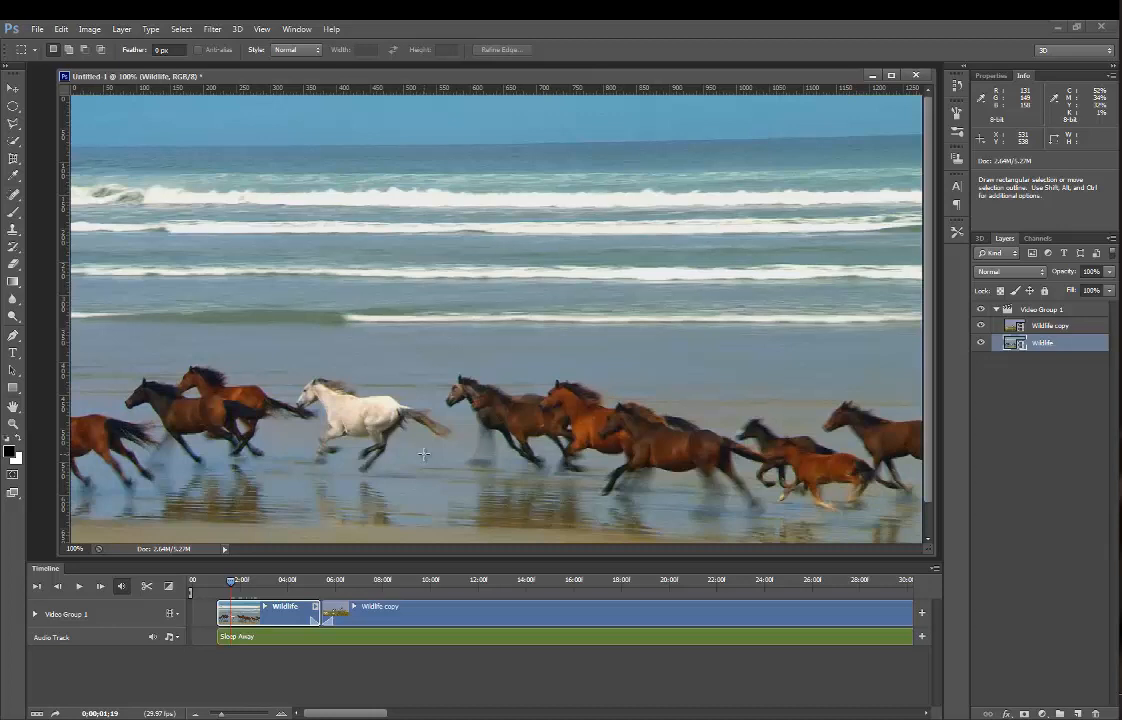